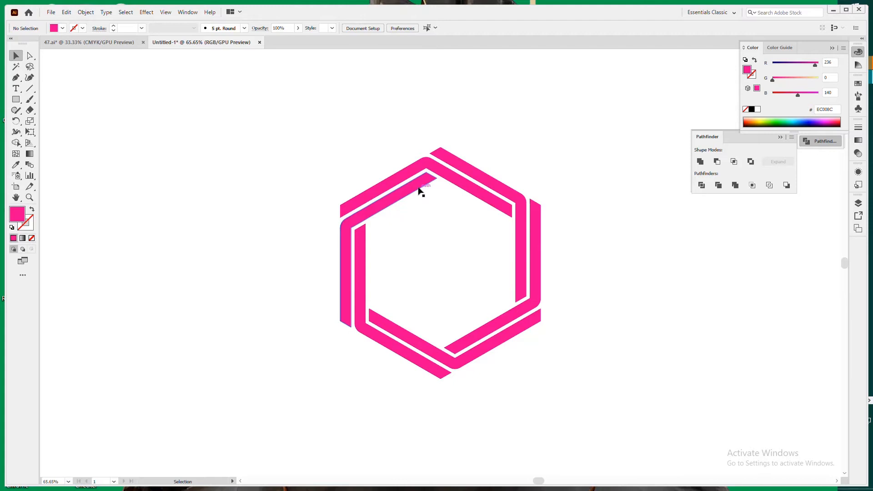
Draw a hexagon about 206 px wide in empty space and give it no fill and a dark brown stroke.
click(16, 99)
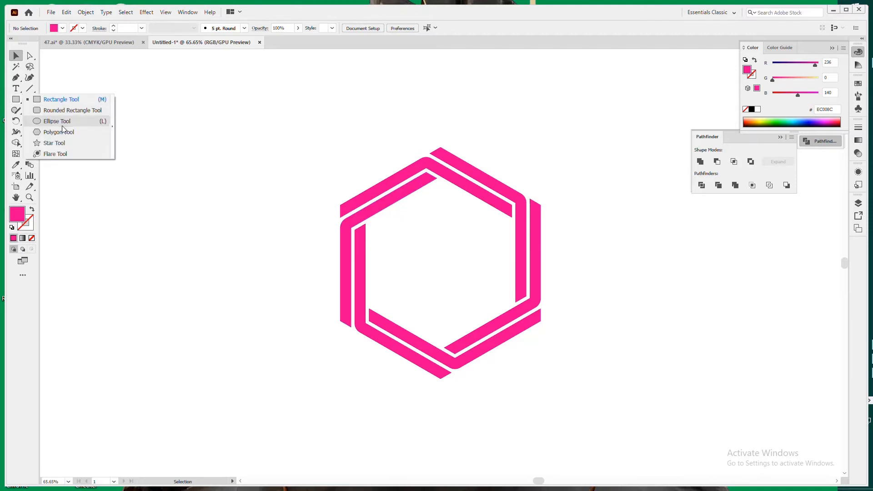
click(59, 132)
drag(172, 99, 211, 120)
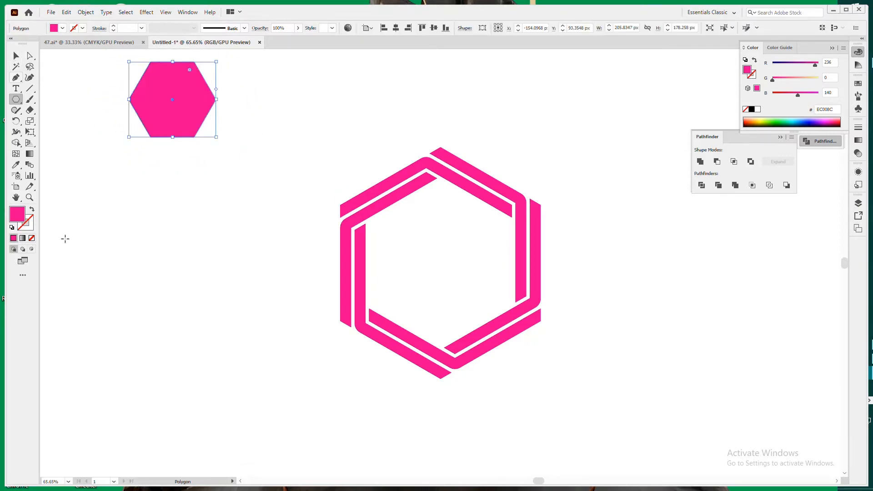
click(33, 210)
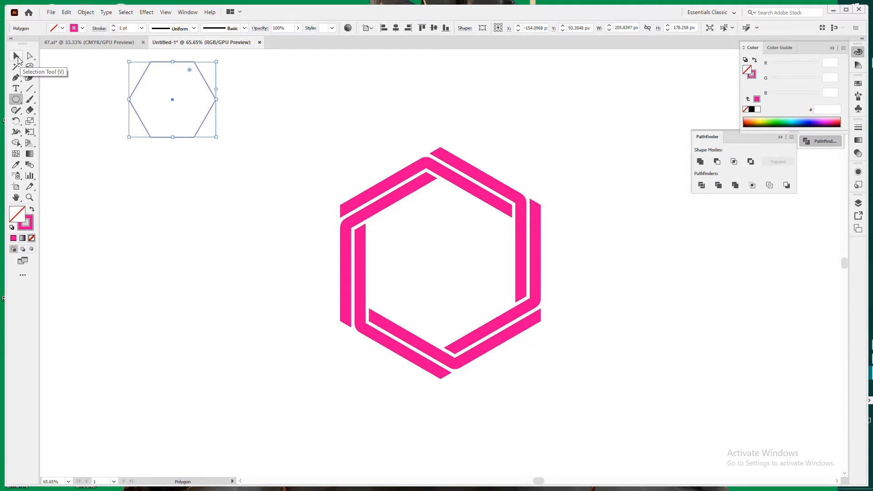
click(83, 28)
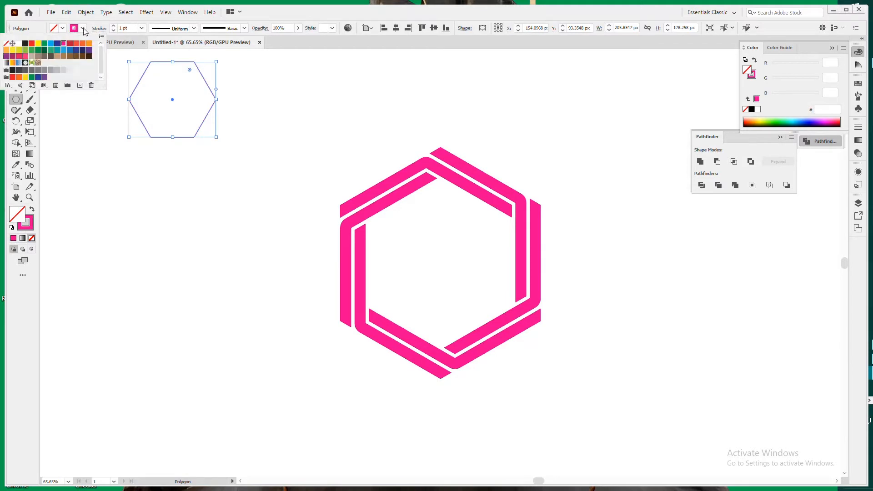
click(89, 56)
Rotate the hexagon point-up, centre it inside the pink logo and scale it to about 346 by 400 px to fit the inner opening.
click(16, 56)
drag(220, 60, 204, 145)
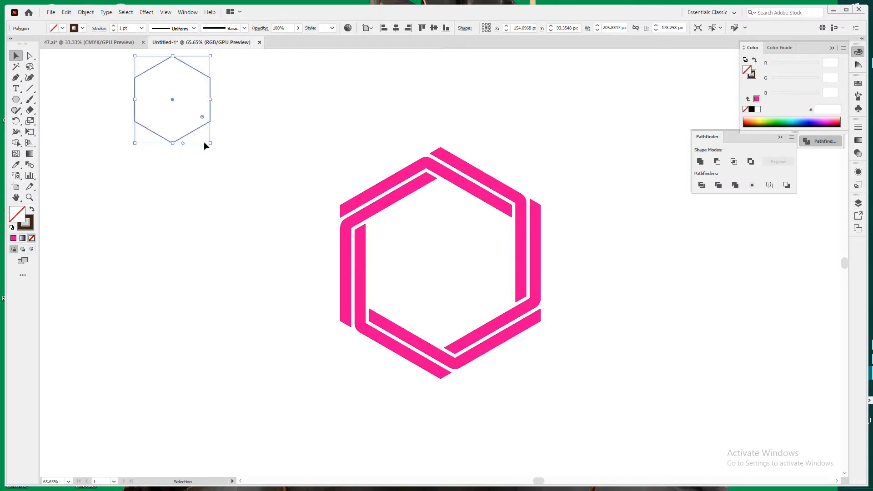
drag(211, 99, 247, 115)
drag(228, 160, 491, 323)
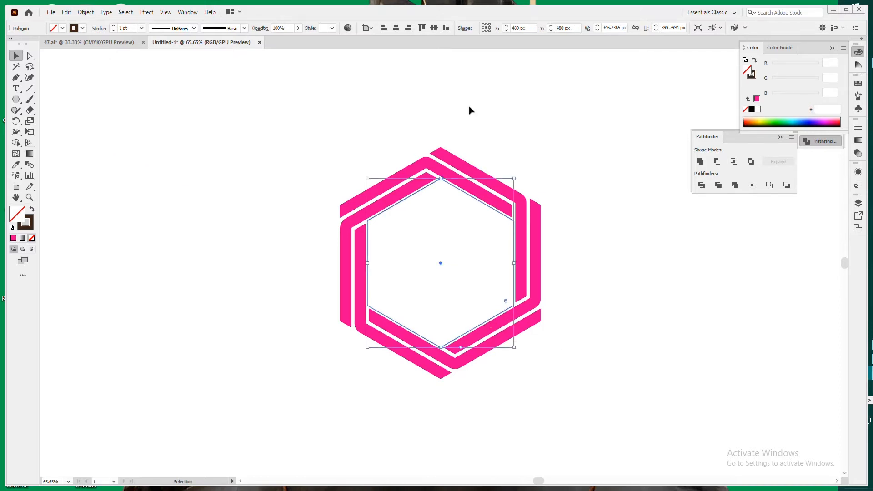
click(543, 150)
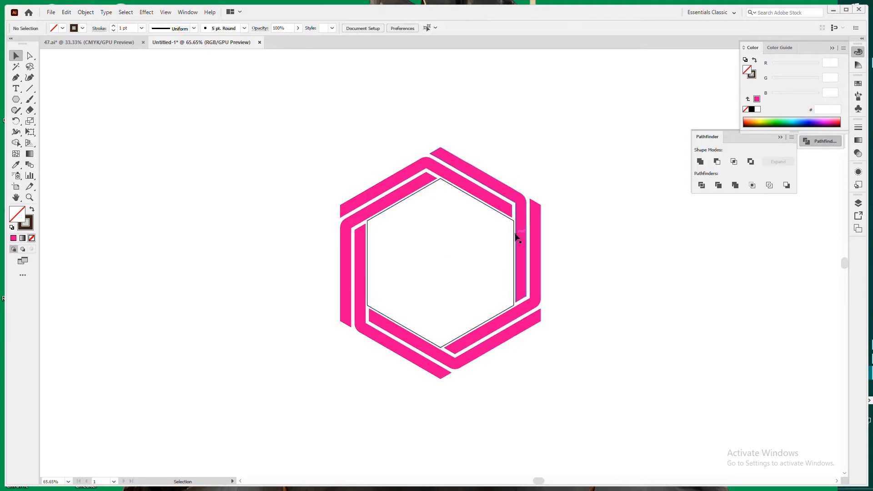
Draw a vertical line about 772 px long on the logo's outer right edge and copy it to that bar's inner edge.
click(30, 79)
click(29, 89)
drag(340, 157, 548, 458)
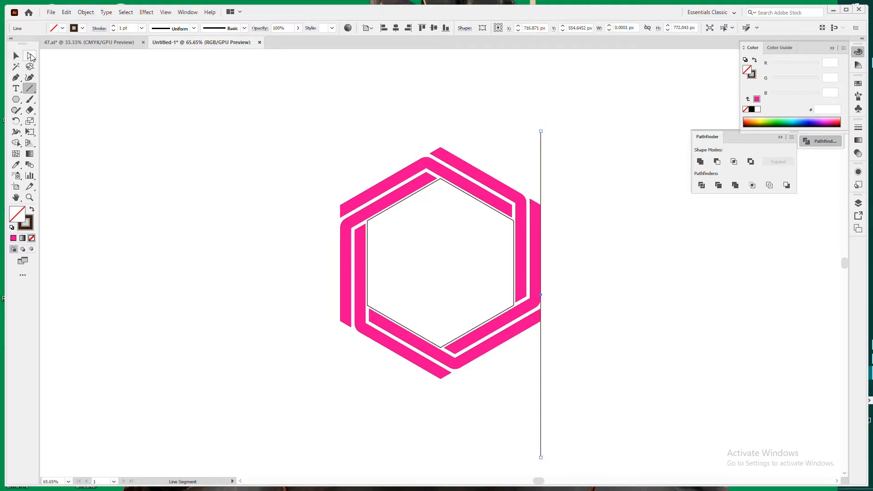
click(16, 56)
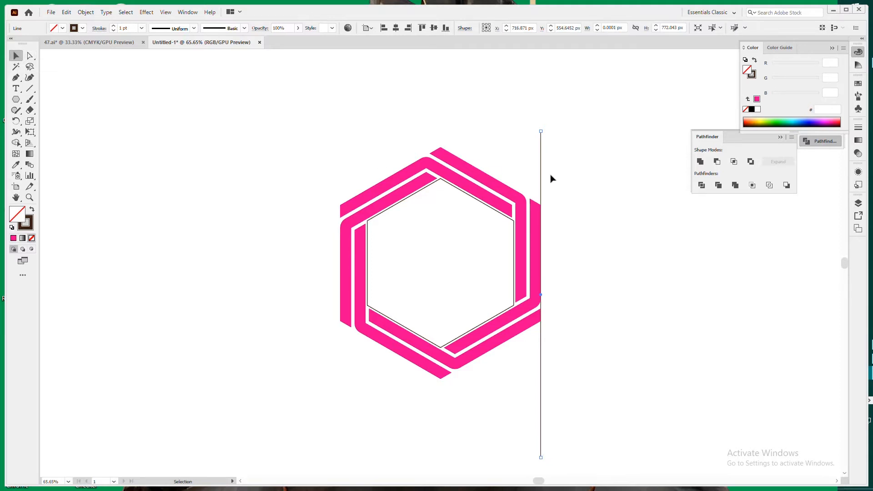
drag(541, 174, 532, 174)
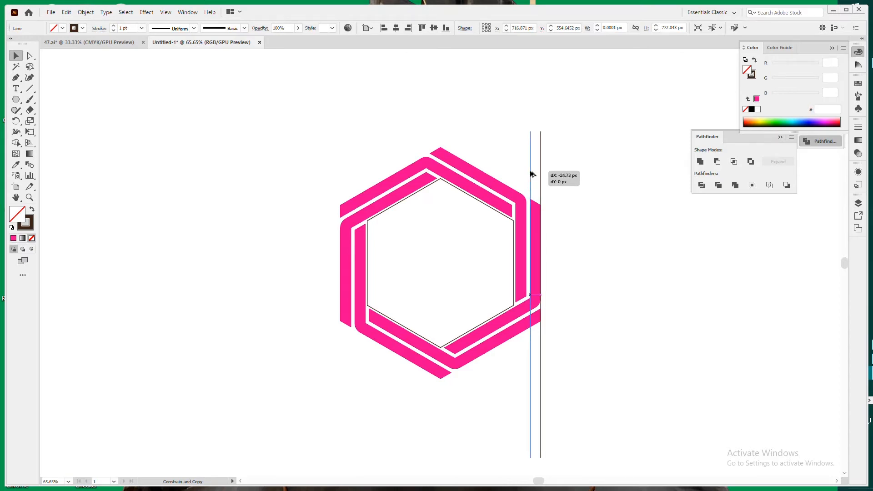
drag(531, 173, 532, 173)
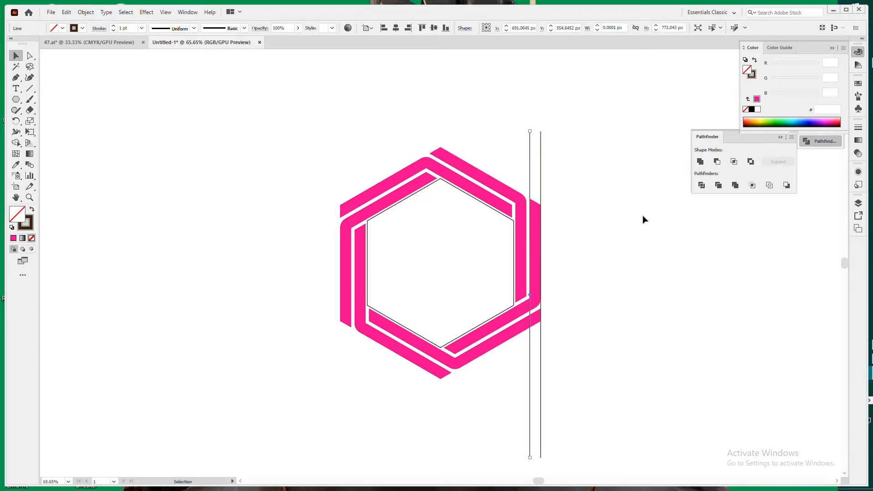
Duplicate the pair of vertical lines onto both edges of the adjacent inner bar on the logo's right side.
scroll(643, 220, up, 3)
drag(547, 274, 708, 406)
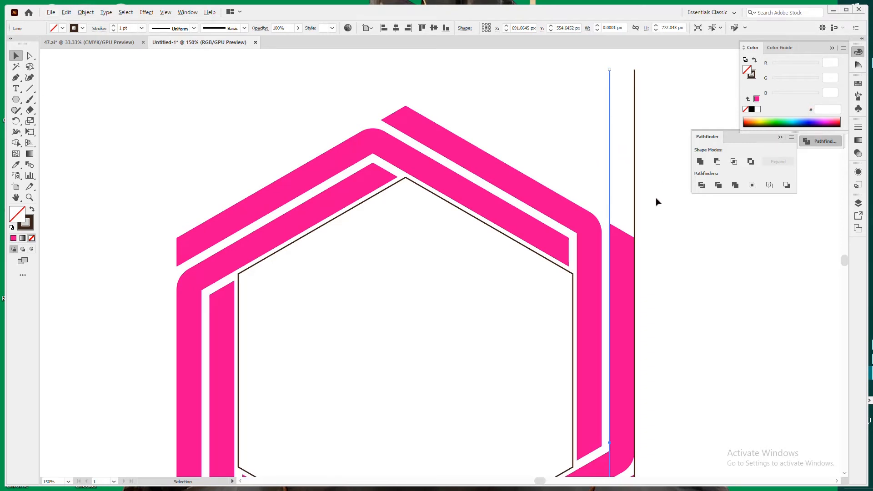
shift+click(634, 187)
drag(636, 188, 602, 193)
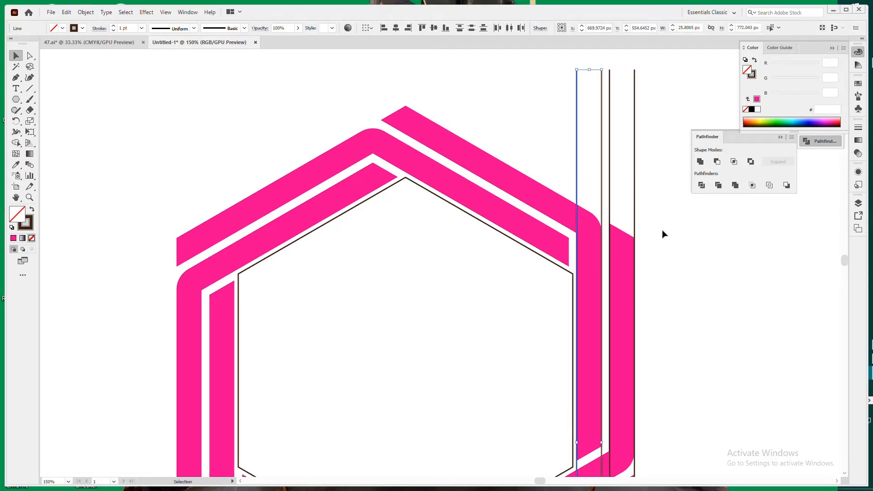
click(693, 282)
Copy the innermost vertical line across the gap to the cut end of the upper-right inner bar.
click(577, 151)
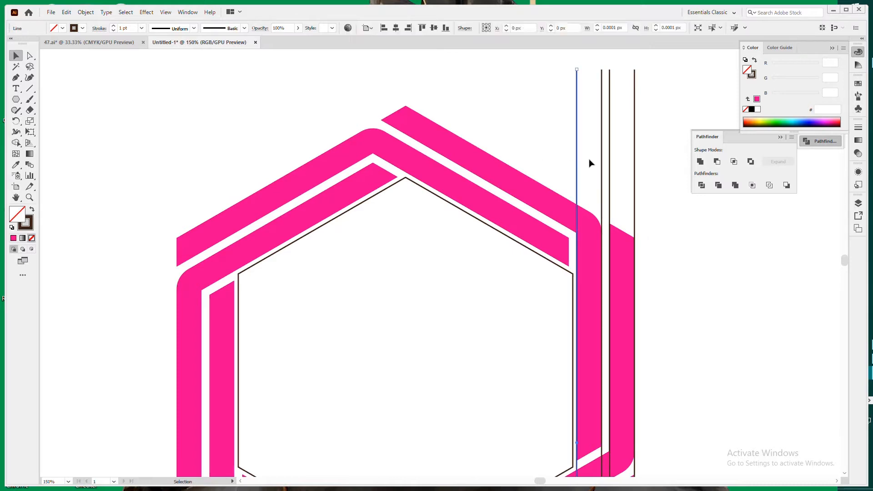
drag(577, 172, 568, 172)
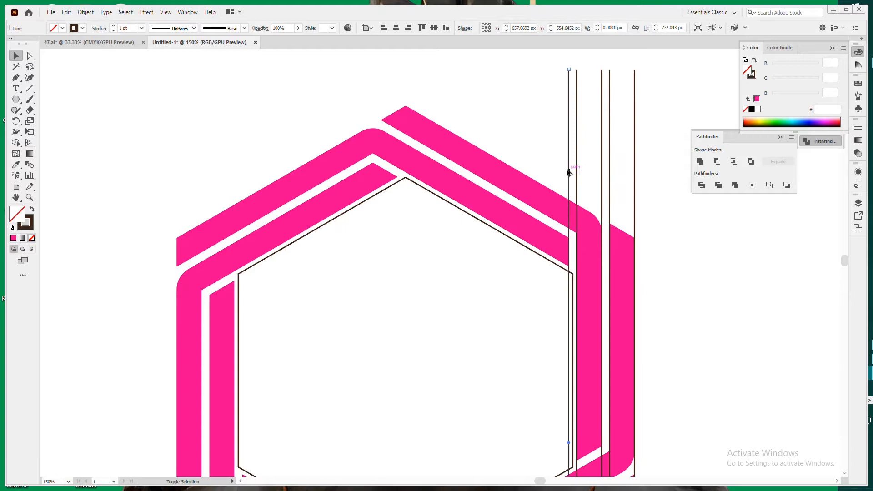
click(692, 252)
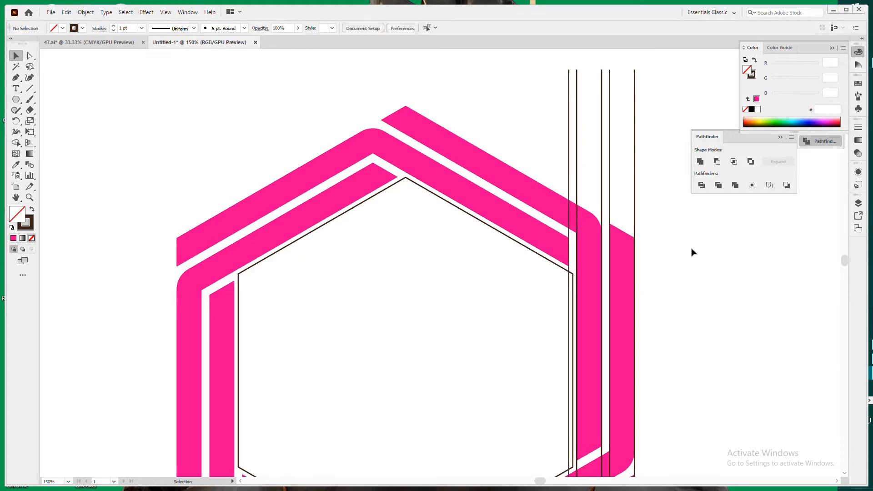
Move the pink logo away to the upper left, leaving the hexagon outline and vertical lines by themselves.
key(ctrl+minus)
key(ctrl+minus)
key(ctrl+minus)
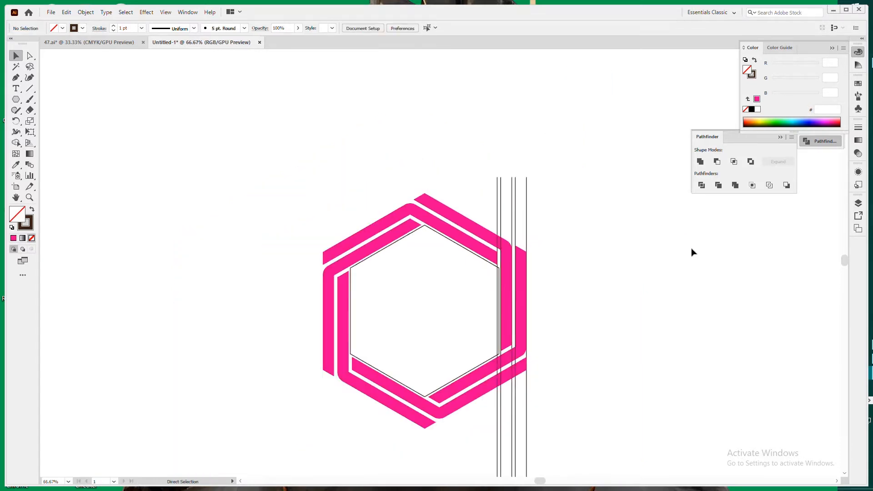
drag(456, 240, 187, 155)
Give the five vertical lines an orange-red stroke and group them.
drag(469, 194, 579, 246)
click(83, 29)
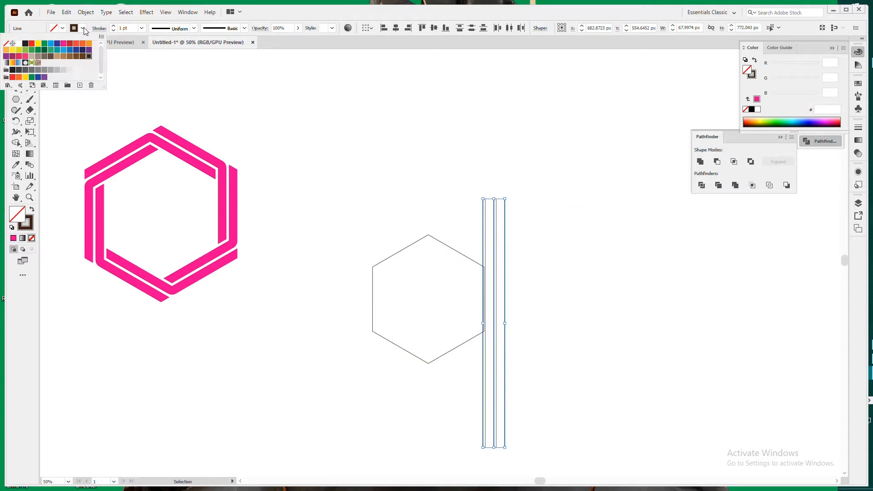
click(76, 44)
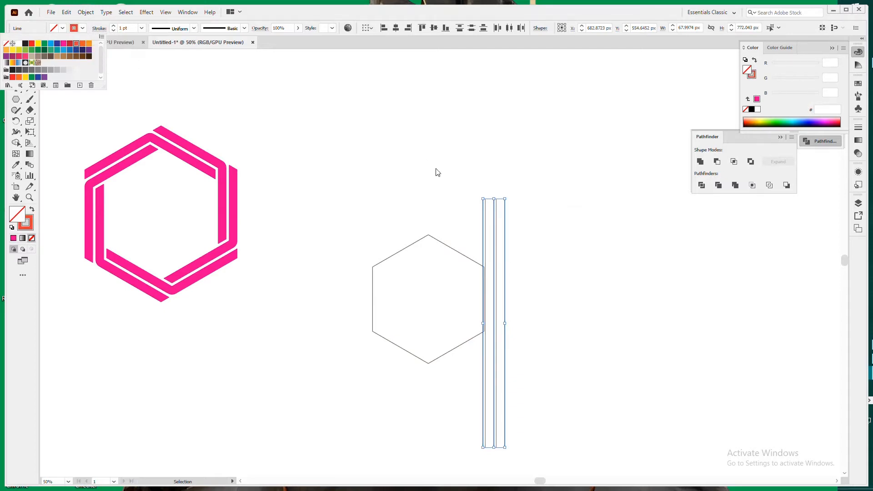
key(ctrl+plus)
key(ctrl+plus)
key(space)
drag(438, 173, 500, 299)
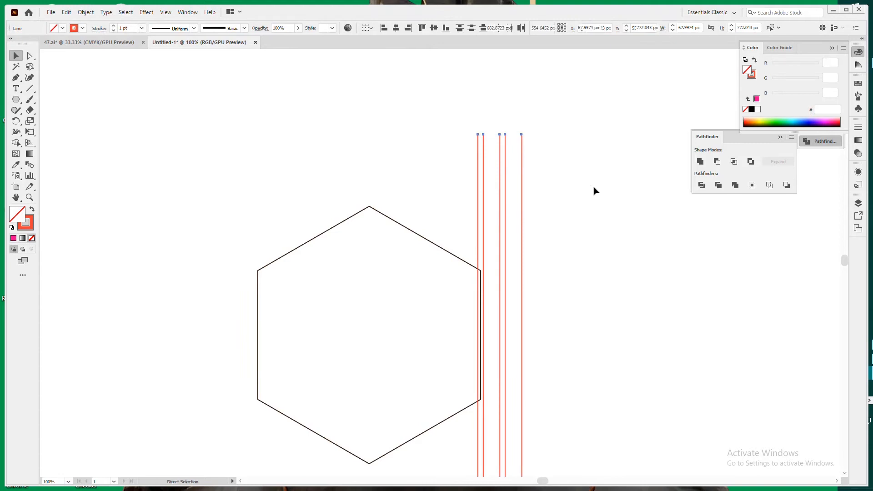
key(v)
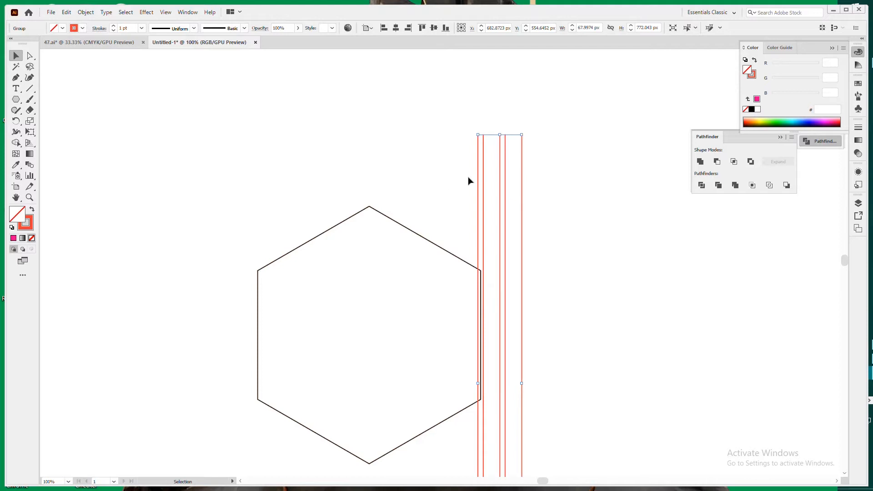
Nudge the line group 4 px right and 6 px up, aligning its innermost line with the hexagon's right side.
key(Right)
key(Right)
key(Right)
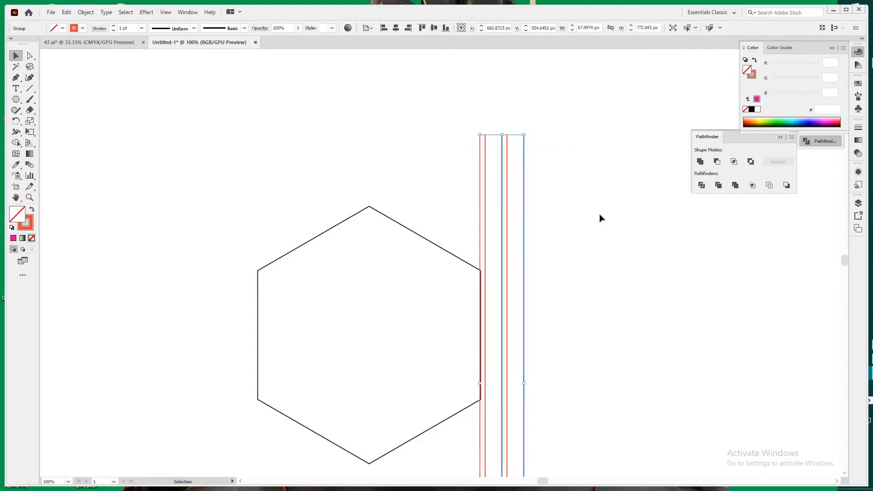
key(Up)
key(Up)
key(Up)
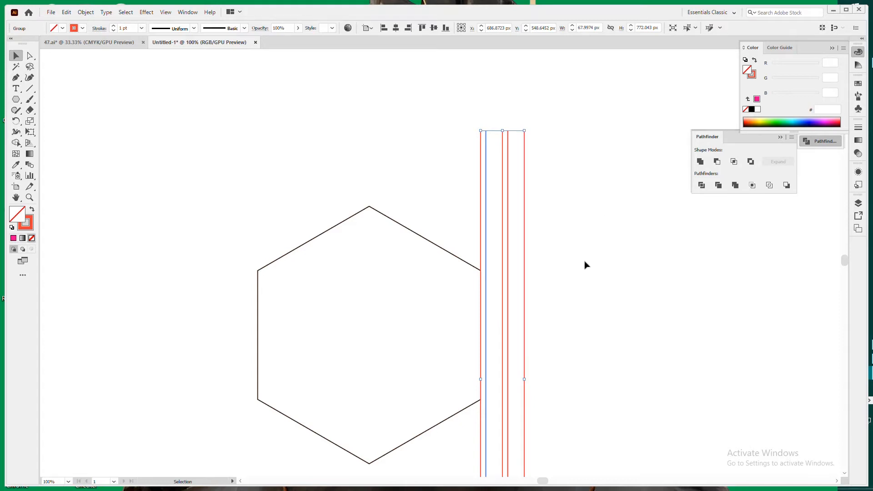
Duplicate the line group against the hexagon's left side and reflect the copy across the vertical axis.
drag(525, 262, 258, 262)
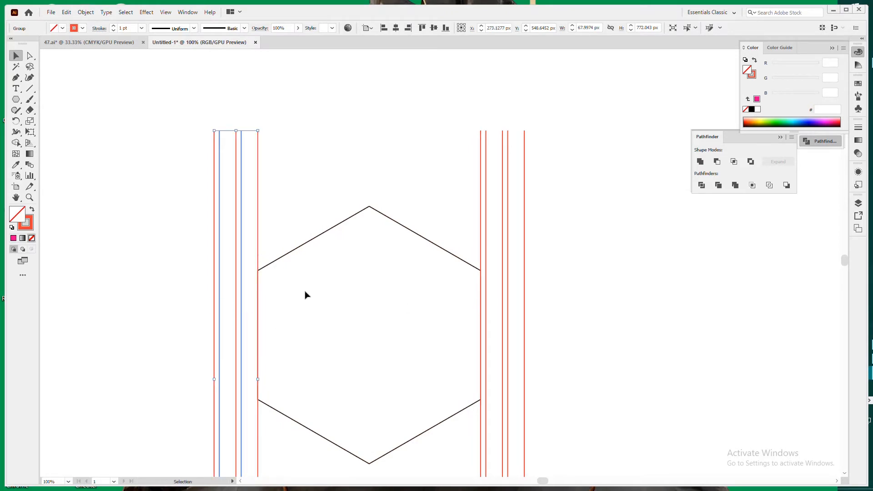
right_click(236, 289)
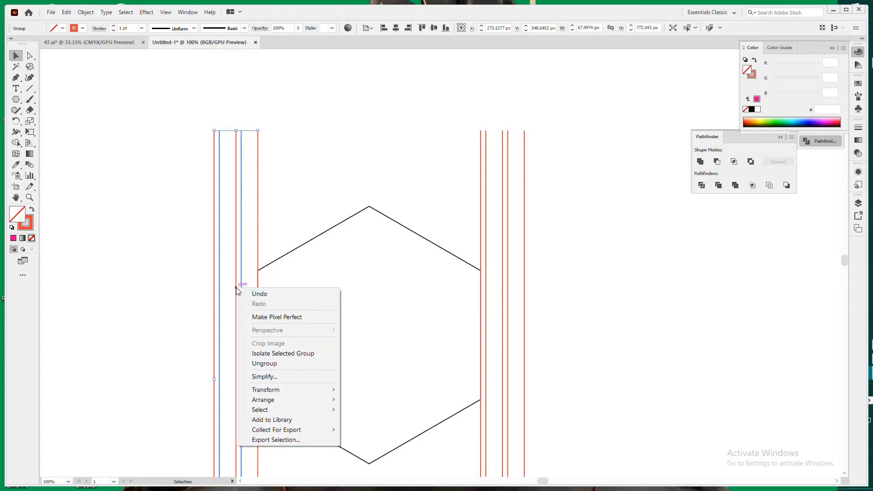
mouse_move(266, 392)
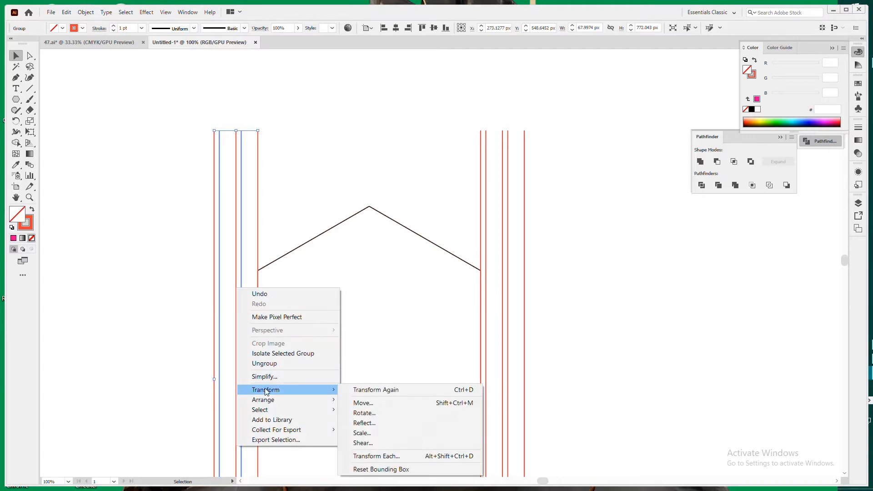
click(361, 423)
click(183, 337)
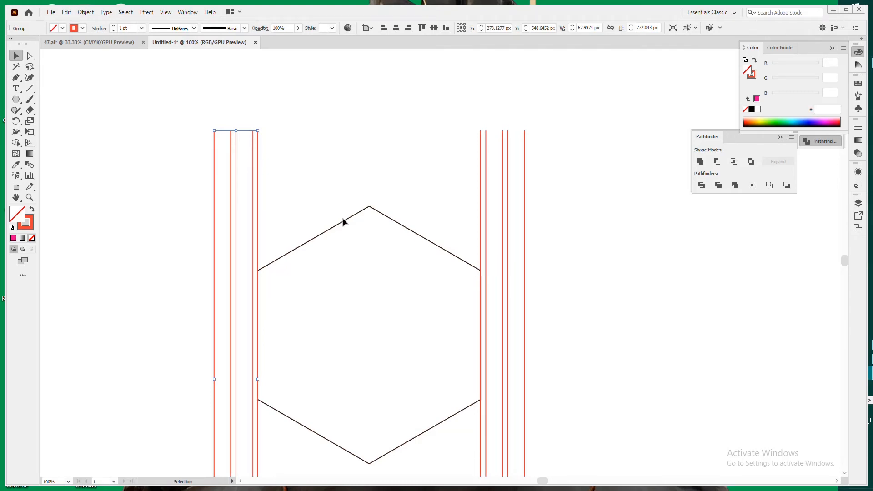
drag(433, 155, 604, 202)
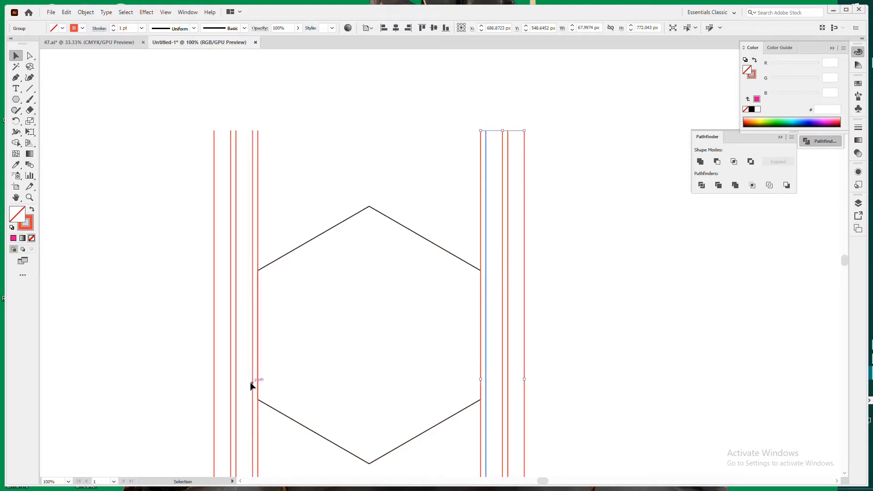
right_click(511, 177)
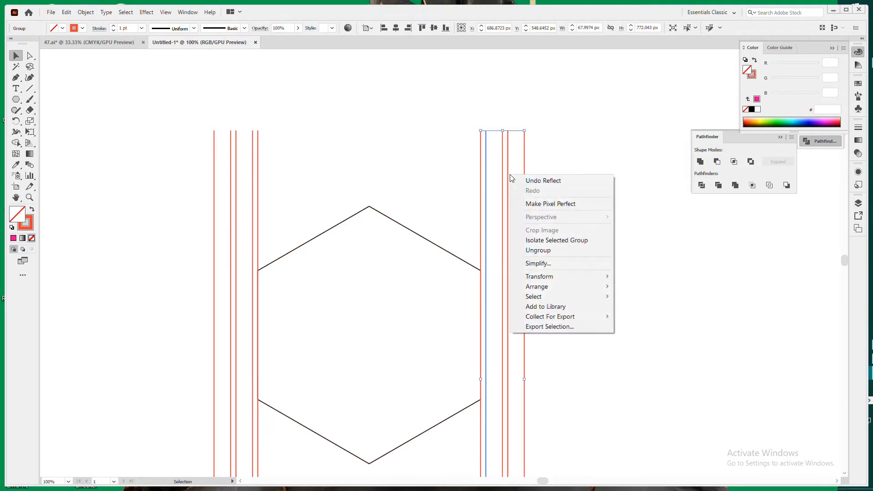
mouse_move(557, 281)
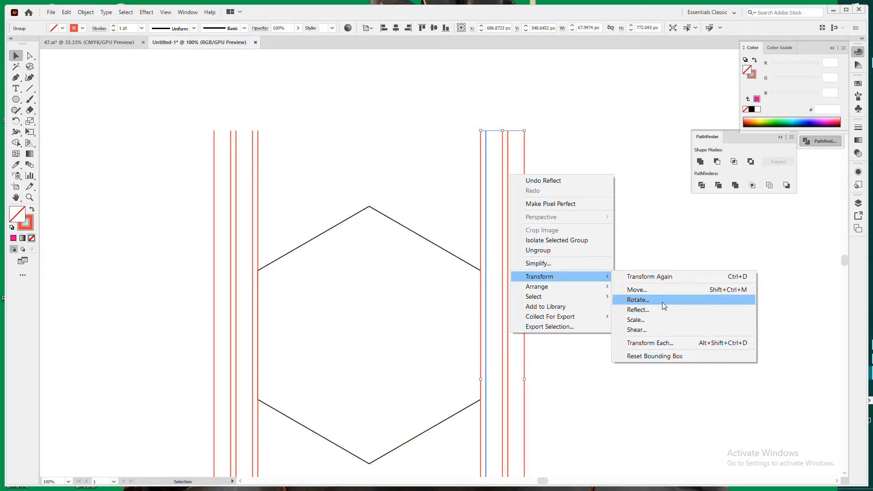
click(639, 410)
Try making a copy of the vertical line group beside the hexagon's right side, reflected at a 60° angle.
drag(445, 109, 628, 194)
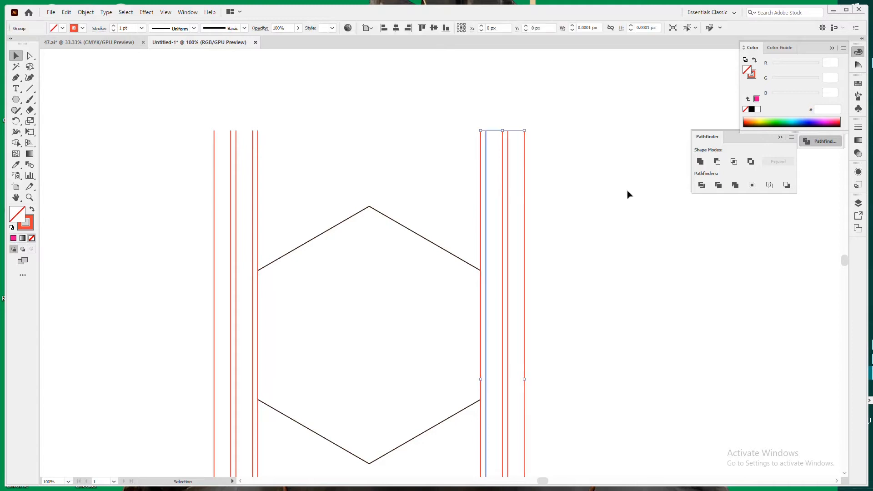
alt+click(16, 122)
double_click(17, 122)
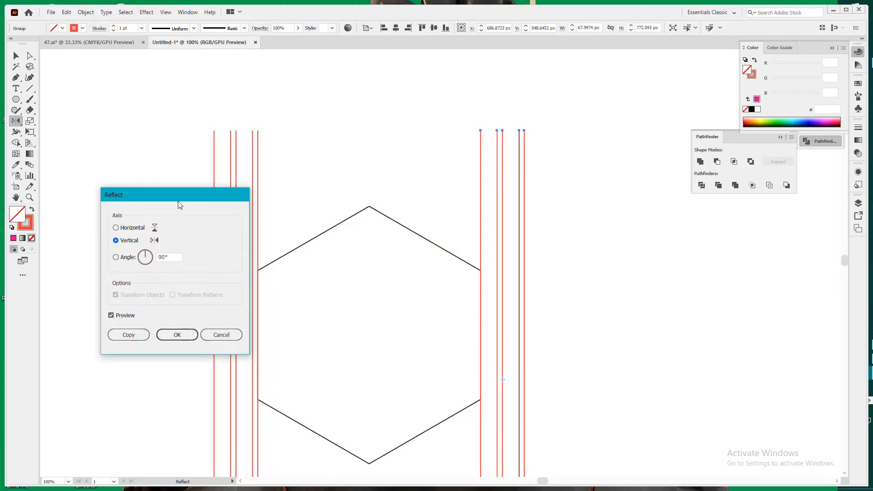
click(144, 253)
text(60)
click(139, 229)
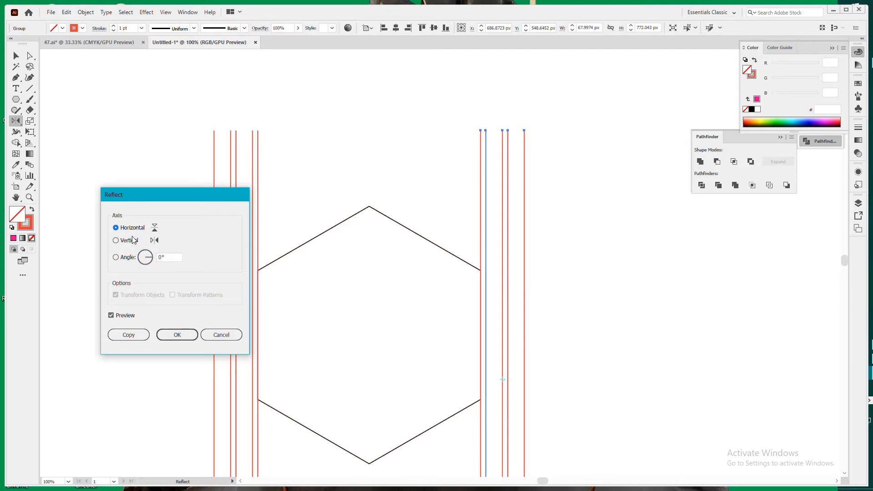
click(139, 240)
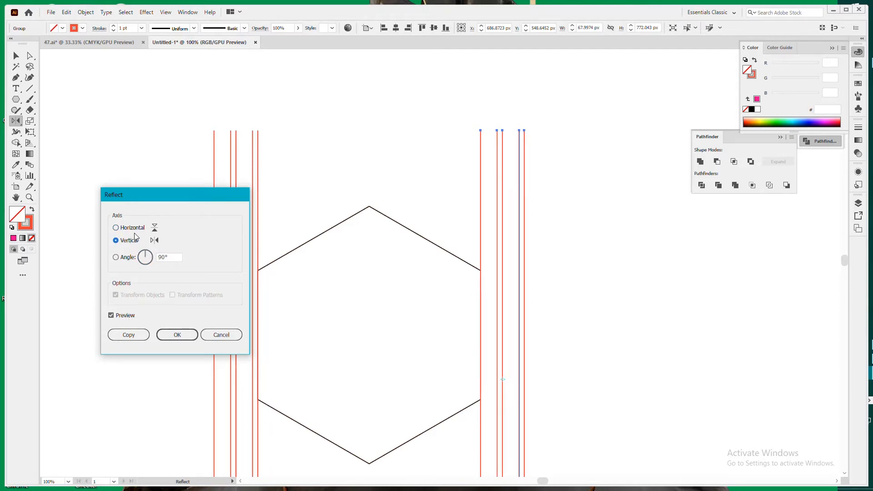
click(136, 233)
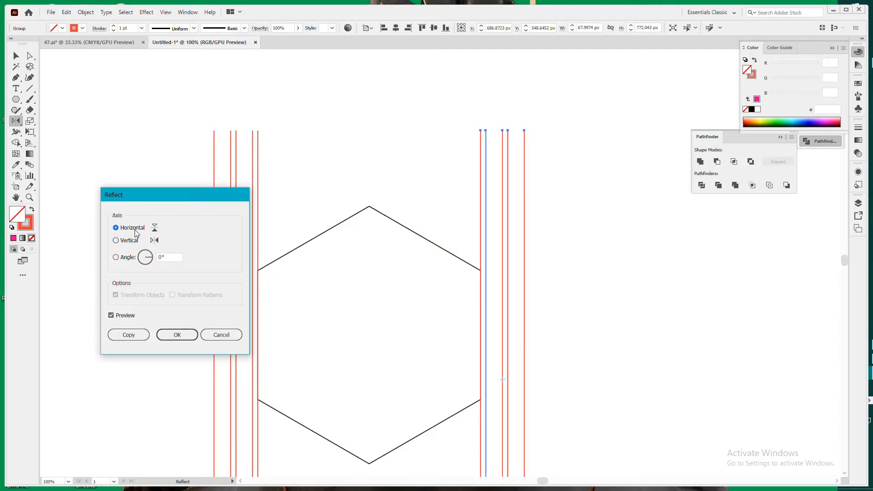
click(155, 258)
text(60)
click(137, 336)
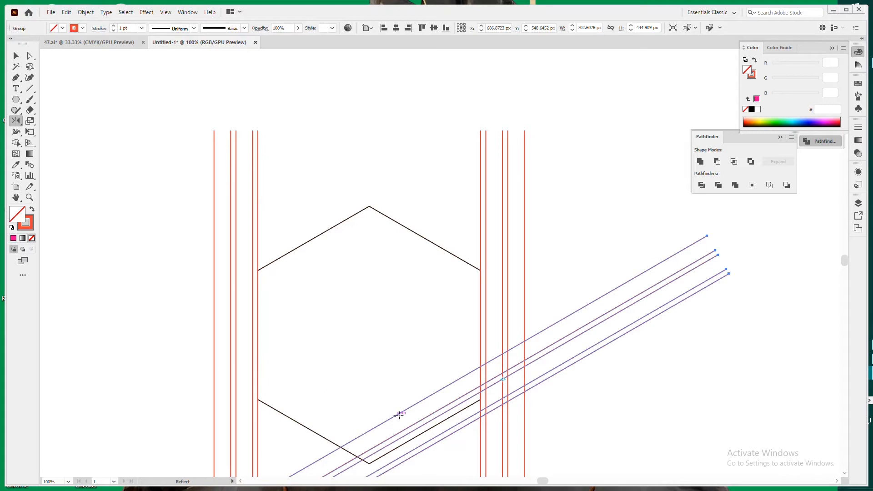
key(ctrl+z)
key(ctrl+z)
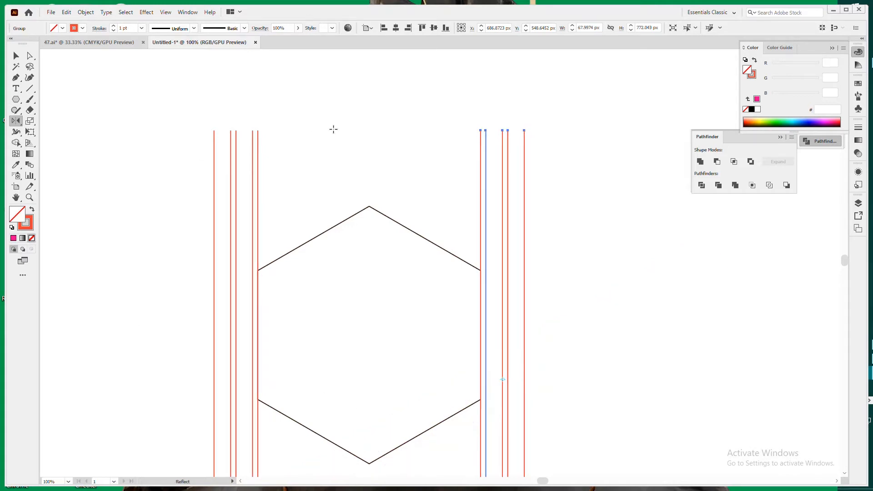
Make a copy of the right vertical line group rotated by 60° and place it along the hexagon's upper-right side.
click(16, 122)
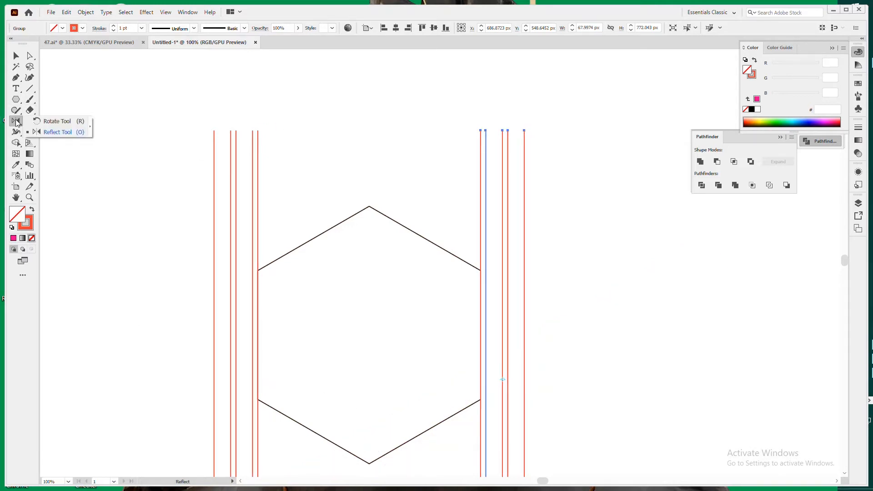
click(68, 123)
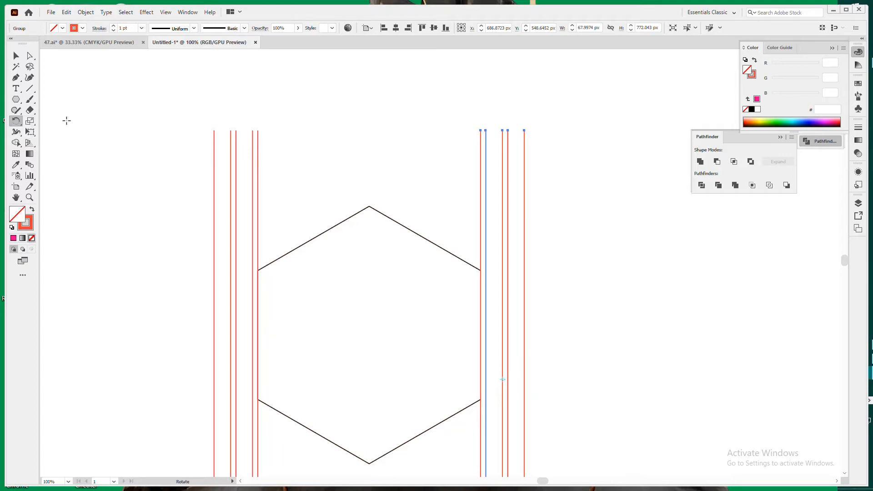
alt+click(120, 154)
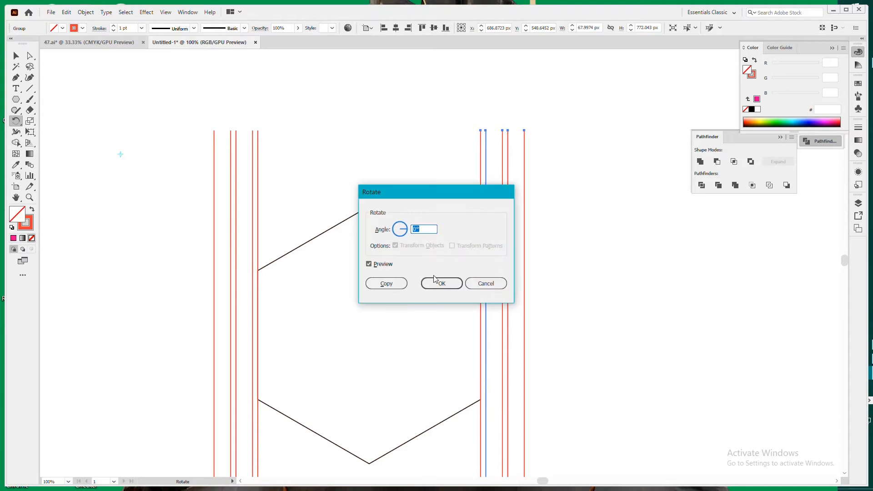
text(60)
click(392, 284)
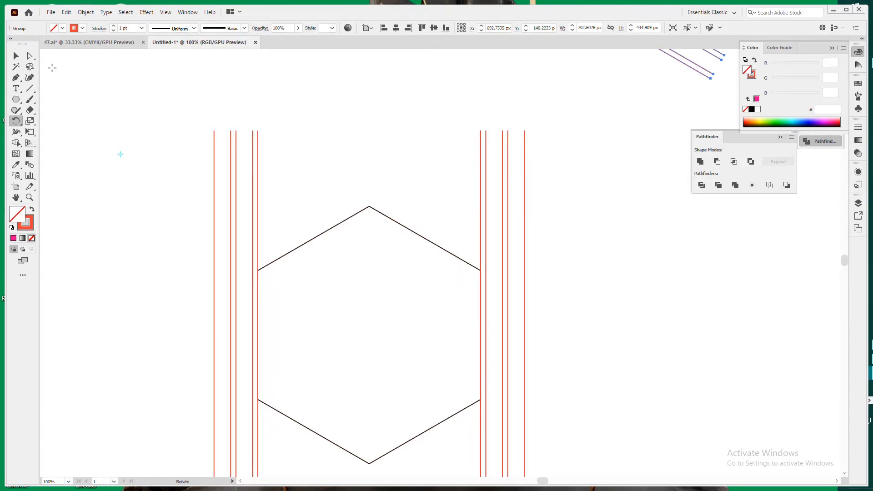
click(16, 56)
drag(698, 76, 625, 357)
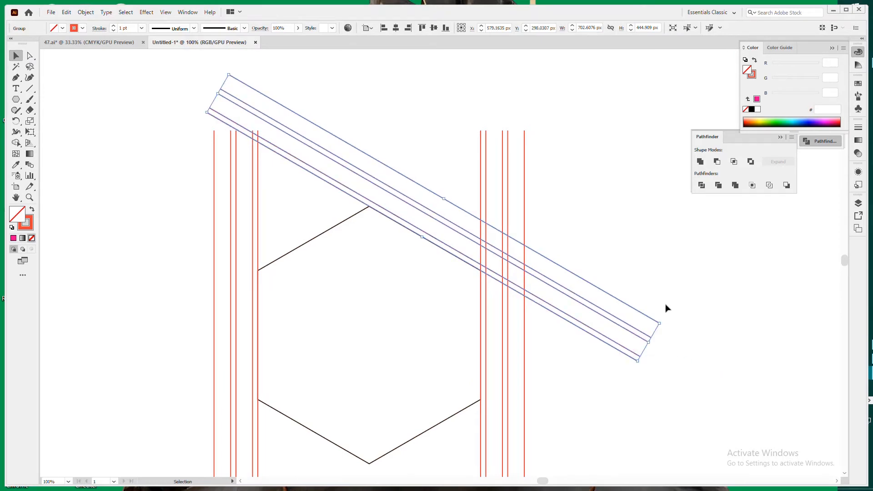
Try reflecting the slanted line group itself across the vertical axis.
right_click(627, 330)
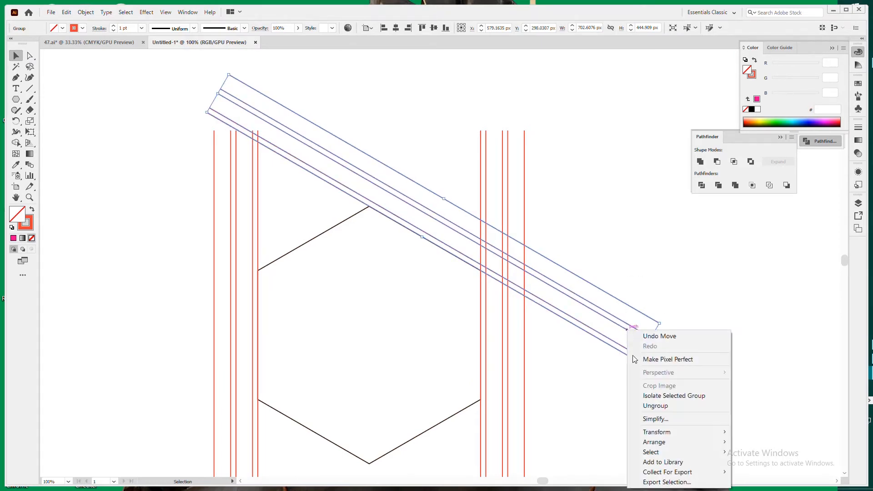
mouse_move(667, 436)
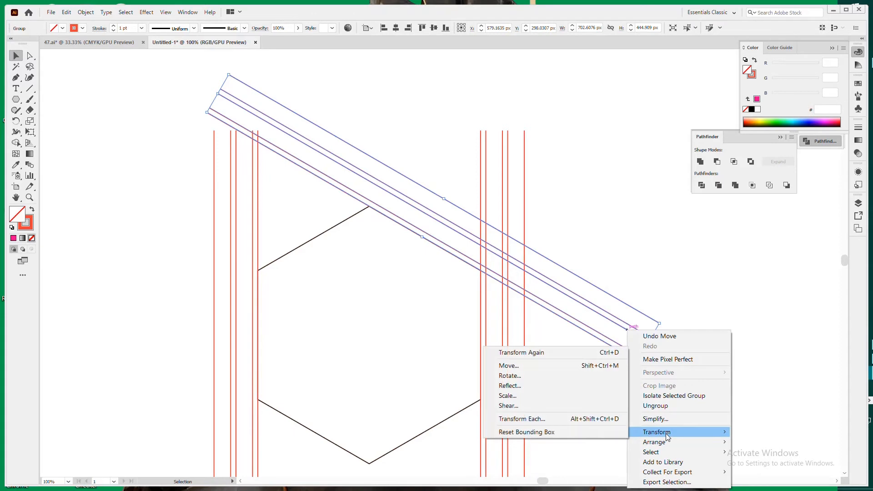
click(531, 386)
click(177, 336)
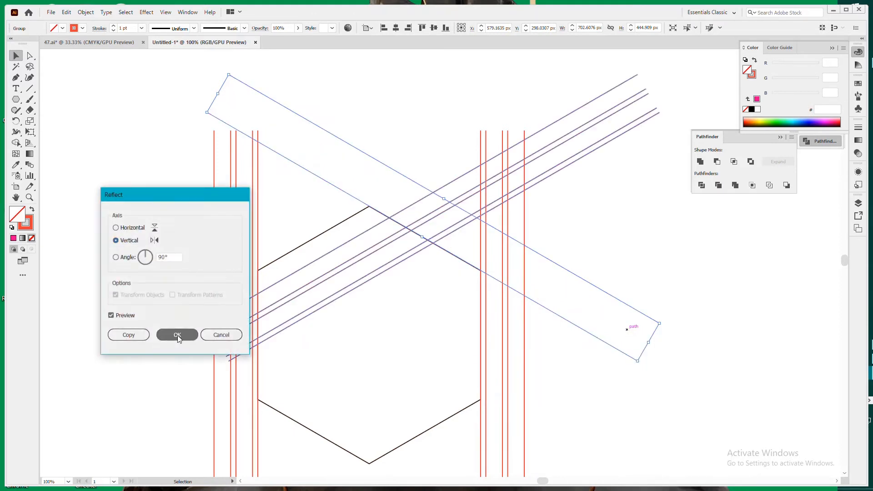
key(ctrl+z)
Reflect a copy of the slanted line group across the vertical axis and align it with the hexagon's upper-left side.
right_click(472, 250)
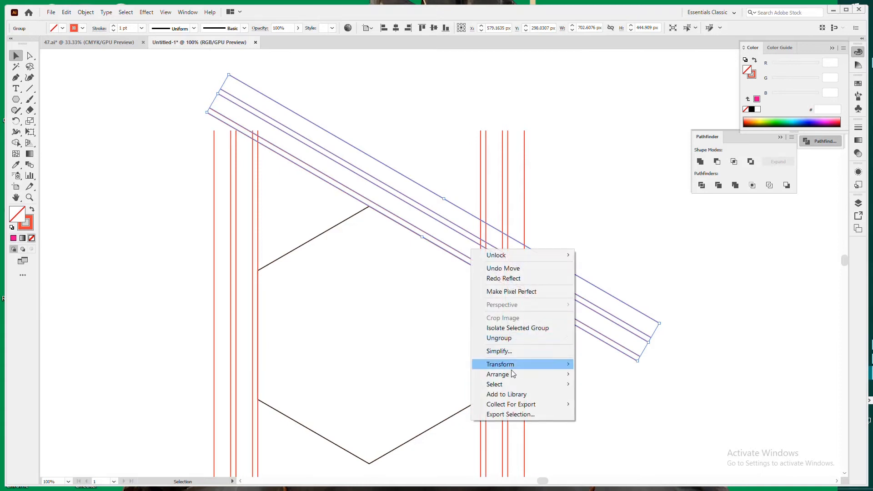
mouse_move(513, 369)
click(616, 397)
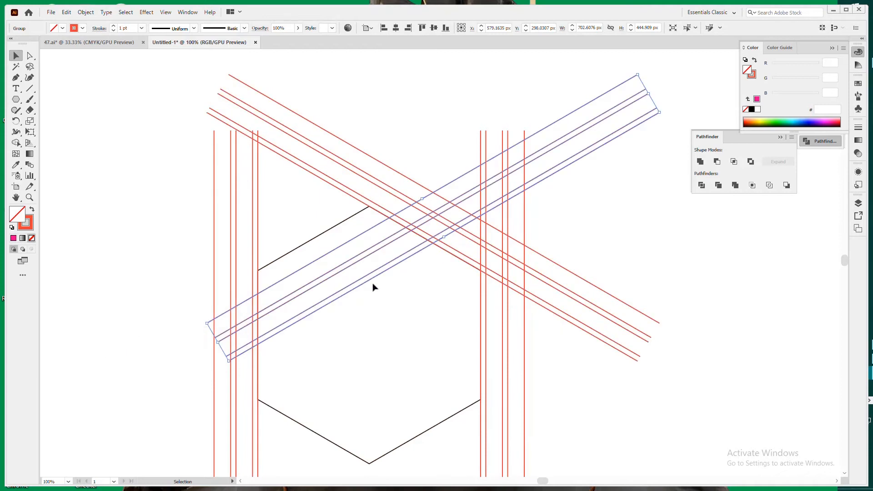
drag(371, 283, 290, 254)
click(614, 386)
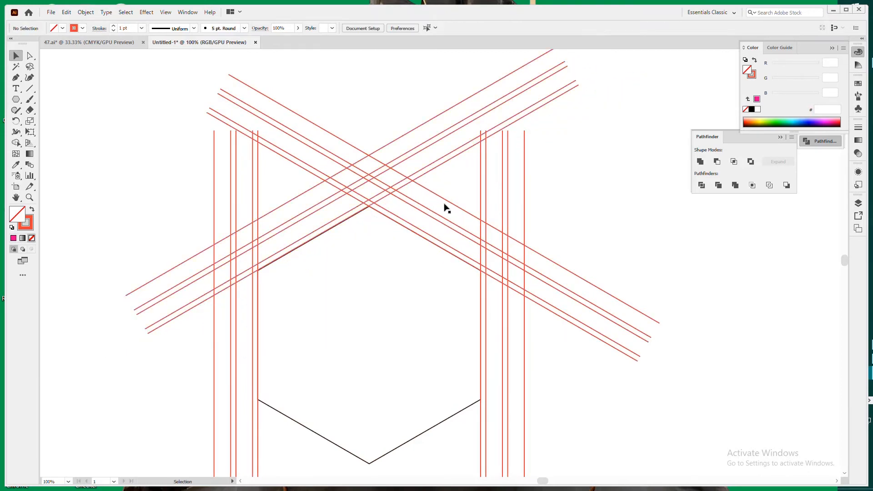
click(427, 147)
key(Down)
Group the two slanted line sets above the hexagon and reflect a copy across the horizontal axis.
drag(391, 102, 394, 288)
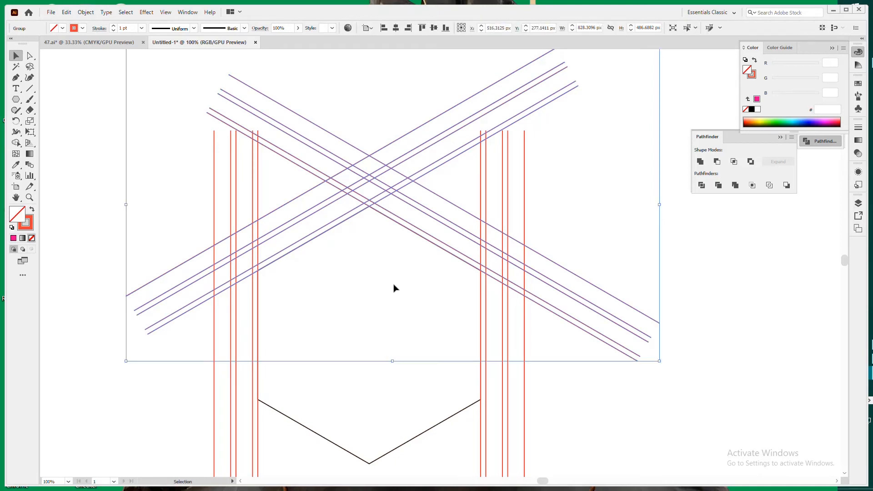
right_click(385, 198)
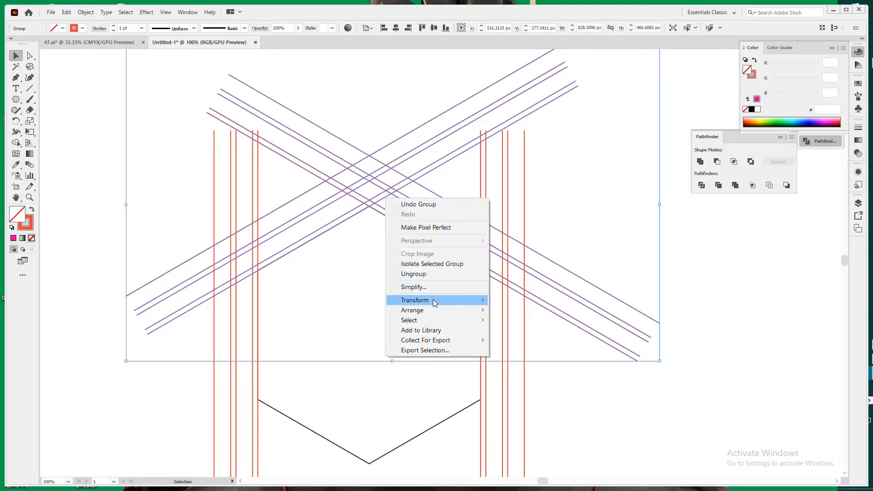
mouse_move(433, 299)
click(531, 335)
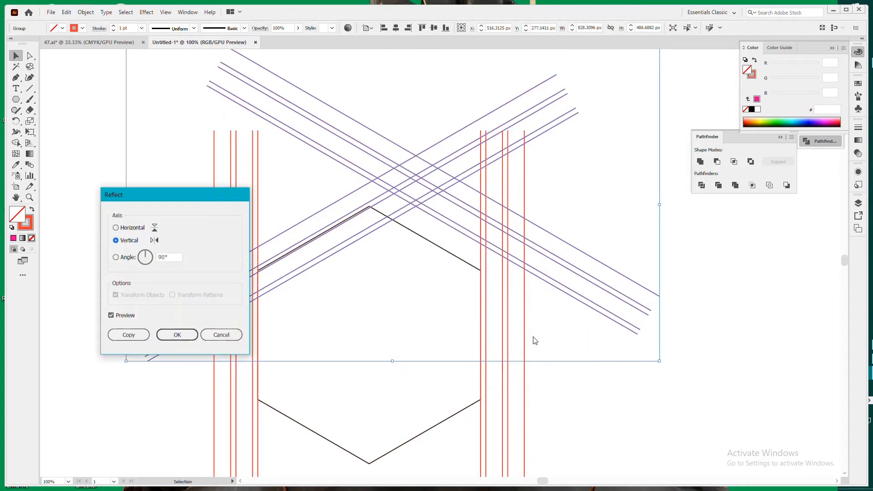
click(133, 228)
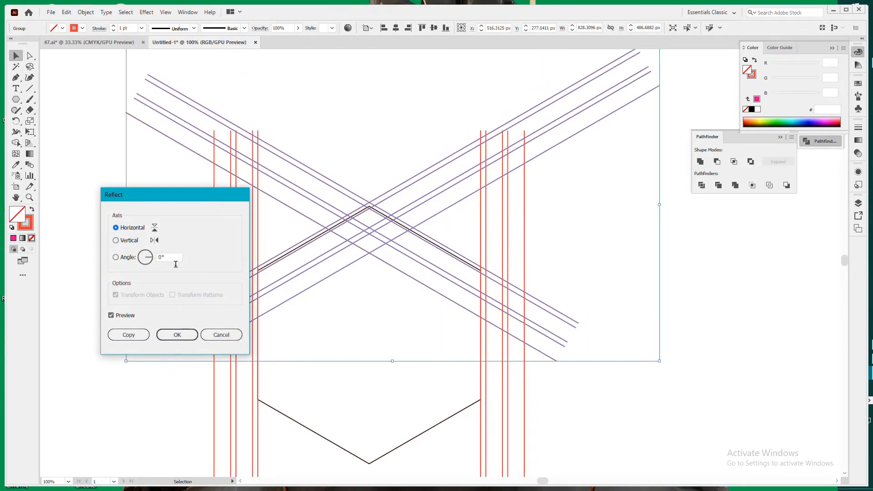
click(137, 337)
Move the reflected copy down 407 px so its innermost lines align with the hexagon's two lower sides.
key(shift+Down)
key(shift+Down)
key(shift+Down)
key(shift+Down)
key(shift+Down)
key(shift+Down)
key(shift+Down)
key(shift+Down)
key(shift+Down)
key(shift+Down)
key(shift+Down)
key(shift+Down)
key(shift+Down)
key(shift+Down)
key(shift+Down)
key(shift+Down)
key(shift+Down)
key(shift+Down)
key(shift+Down)
key(shift+Down)
key(shift+Down)
key(shift+Down)
key(shift+Down)
key(shift+Down)
key(shift+Down)
key(shift+Down)
key(shift+Down)
key(shift+Down)
key(shift+Down)
key(shift+Down)
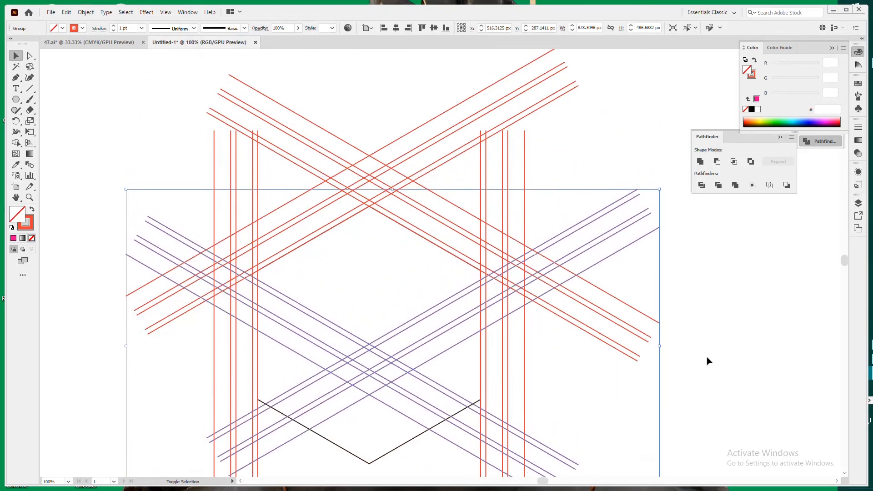
key(shift+Down)
key(shift+Down)
key(shift+Down)
key(shift+Down)
key(shift+Down)
key(shift+Down)
key(shift+Down)
key(shift+Down)
key(shift+Down)
key(shift+Down)
key(shift+Down)
key(shift+Down)
key(shift+Down)
key(shift+Down)
key(shift+Down)
key(shift+Down)
key(shift+Down)
key(shift+Down)
key(shift+Down)
key(shift+Down)
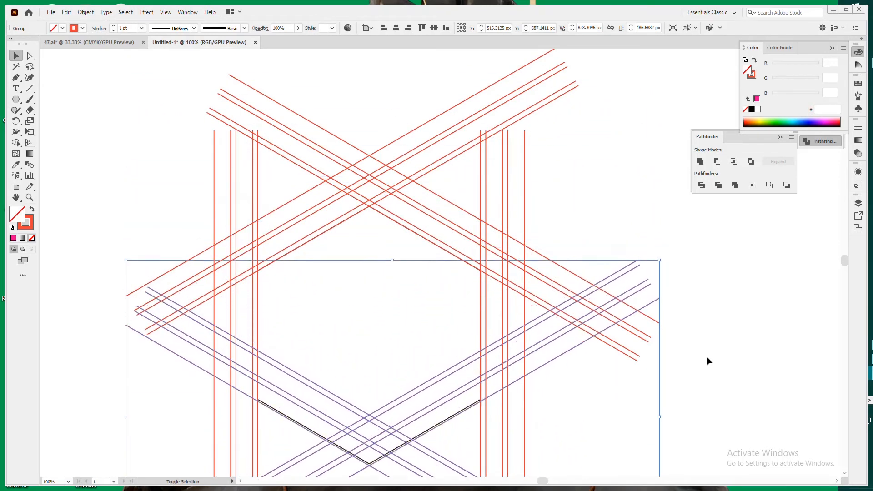
key(shift+Down)
key(shift+Down)
key(shift+Down)
key(shift+Down)
key(shift+Down)
key(shift+Down)
key(shift+Down)
key(shift+Down)
key(shift+Down)
key(shift+Down)
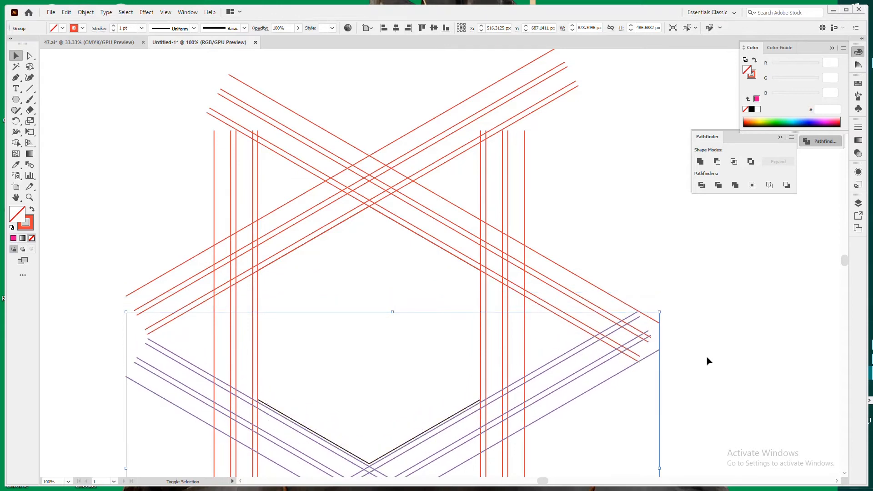
key(Up)
key(Up)
key(Up)
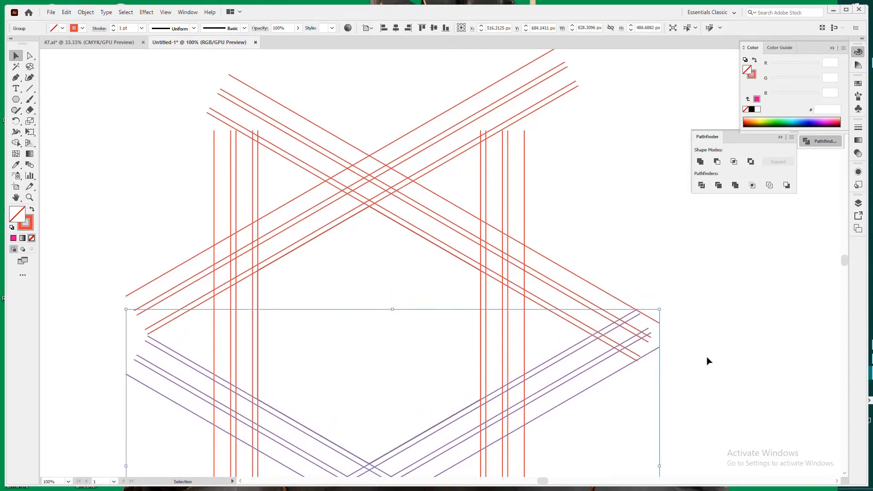
click(708, 360)
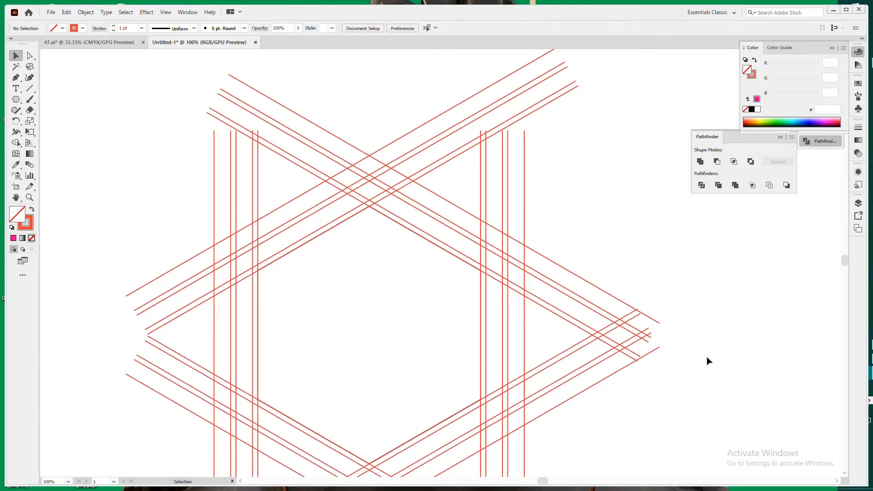
Duplicate the whole construction grid onto the empty canvas to the right of the original.
key(ctrl+minus)
key(ctrl+minus)
key(ctrl+minus)
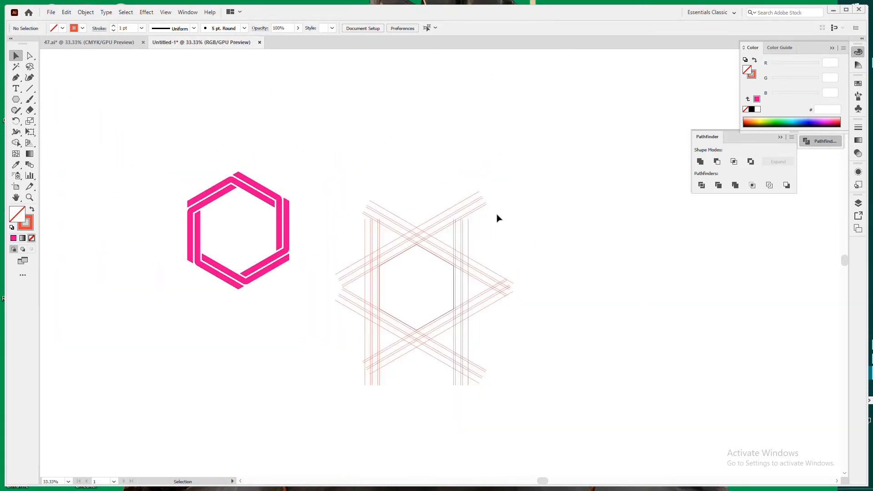
drag(357, 213, 452, 347)
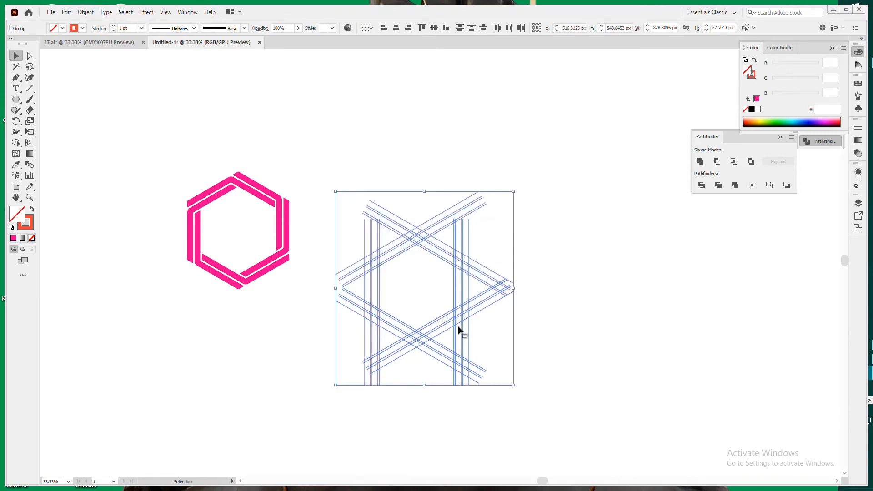
drag(461, 320, 751, 341)
click(591, 298)
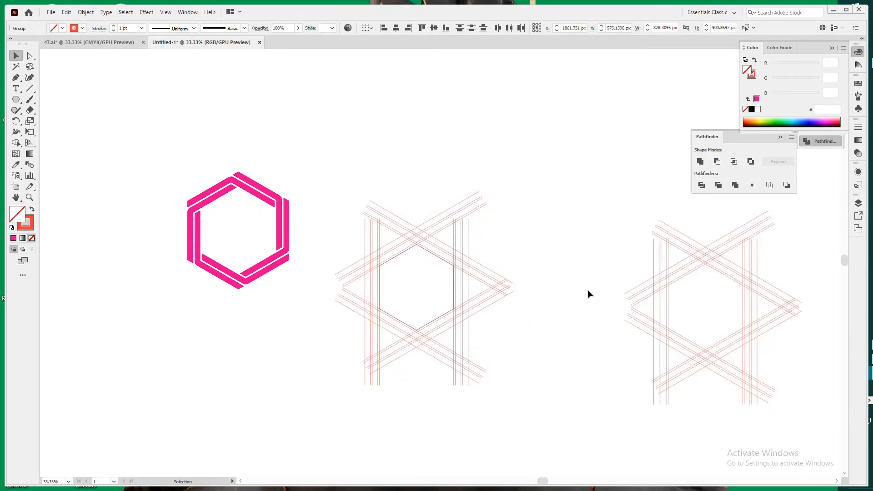
Merge the band along the original grid's upper-left side with Shape Builder, and swap fill and stroke to get an orange-red fill without stroke.
drag(343, 186, 533, 425)
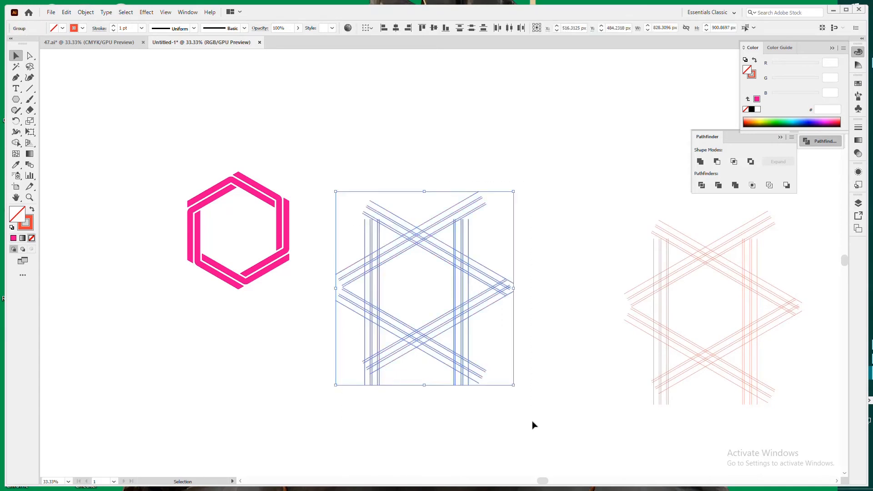
key(shift+m)
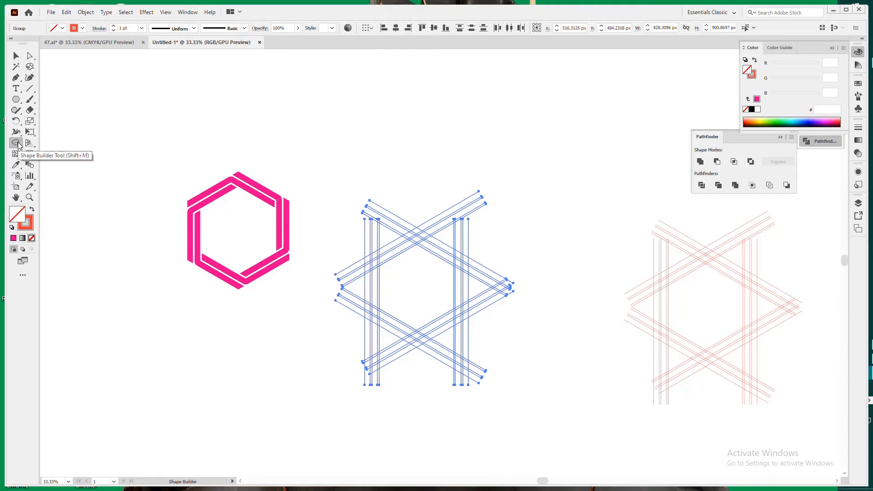
key(ctrl+equal)
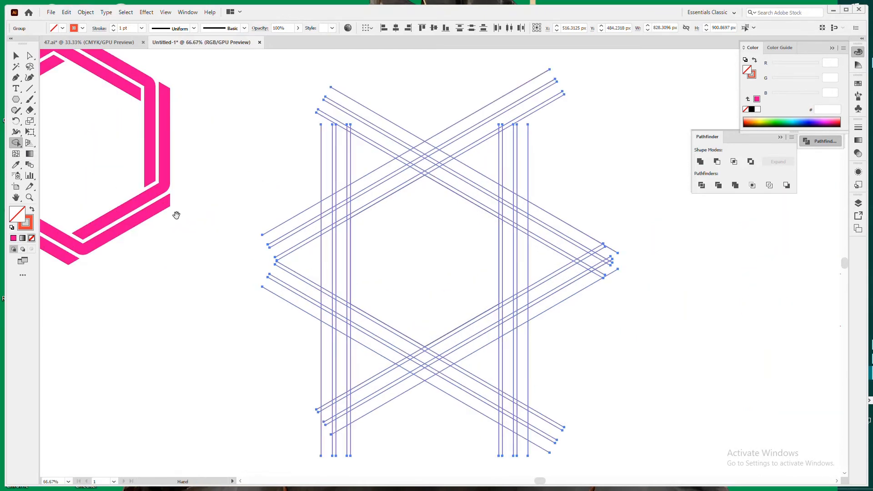
drag(175, 214, 269, 282)
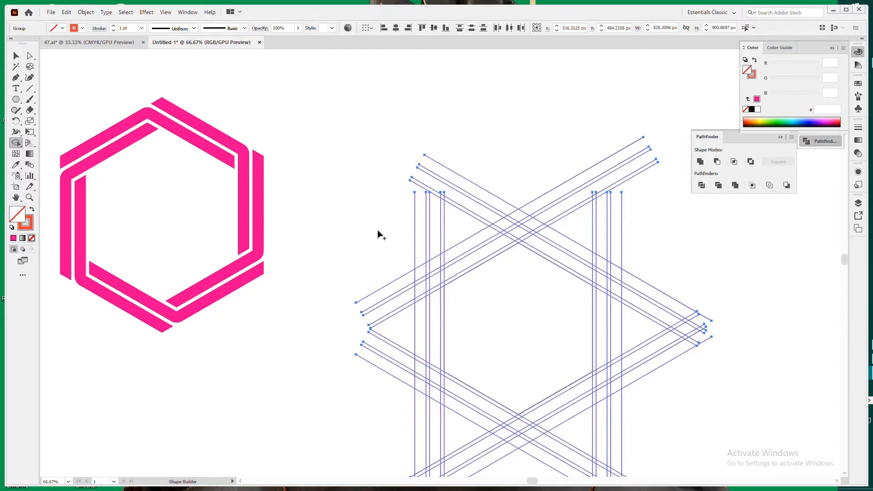
drag(418, 276, 503, 227)
click(32, 210)
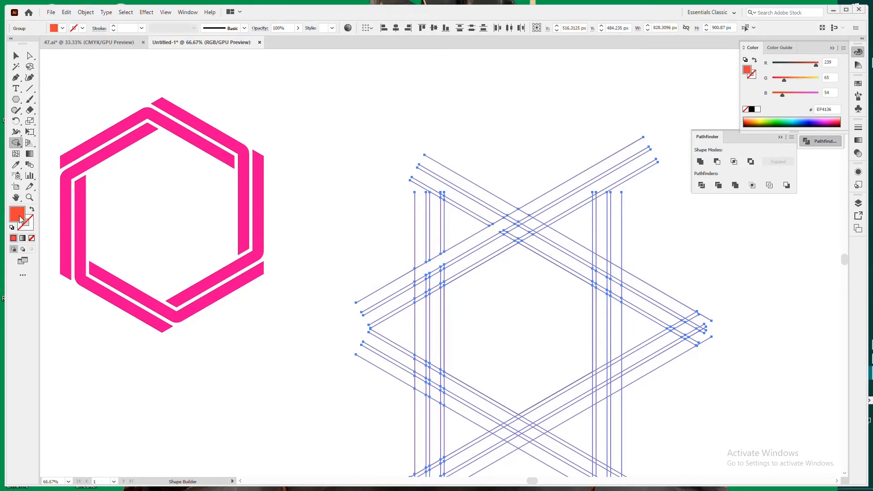
Merge the interlocking bands around the original grid's top corner and down its right side with Shape Builder.
click(448, 257)
drag(511, 221, 568, 257)
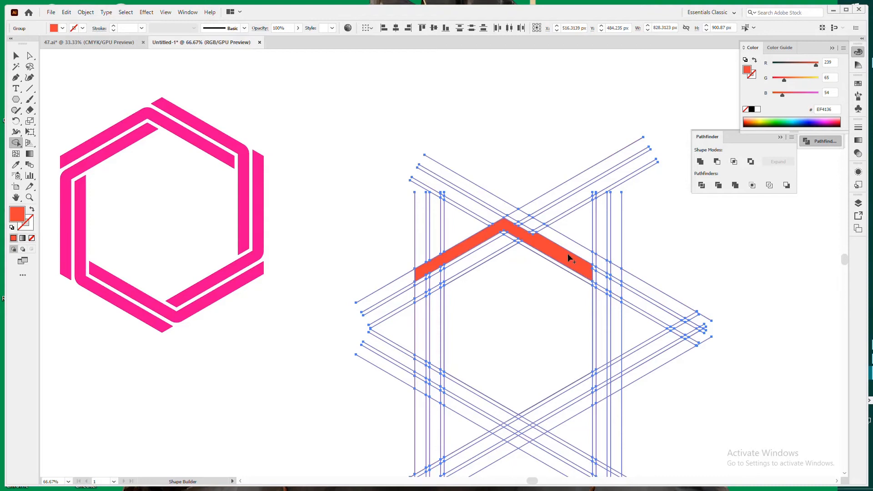
key(ctrl+z)
drag(507, 229, 544, 250)
mouse_move(518, 218)
mouse_down()
mouse_move(601, 264)
mouse_move(602, 306)
mouse_move(603, 255)
mouse_move(616, 252)
mouse_move(614, 313)
mouse_up()
scroll(602, 300, down, 3)
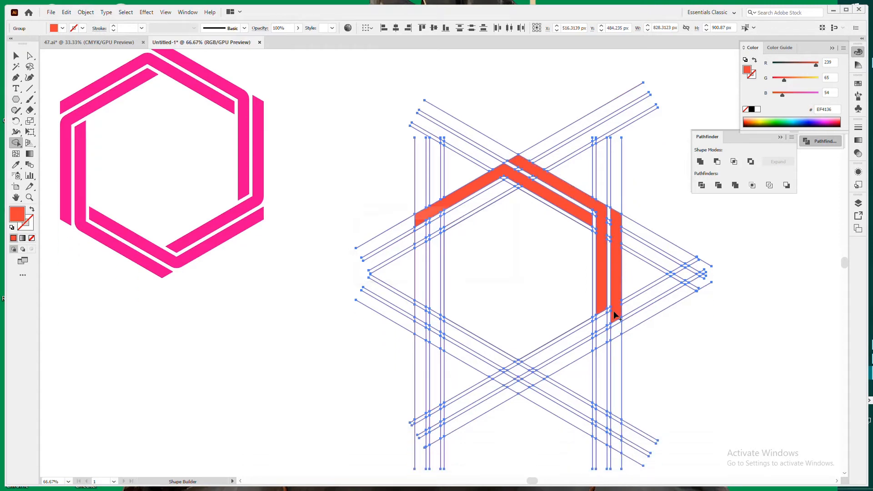
Merge the remaining bands along the grid's lower, left and inner upper-left sides to close the interlocking hexagon.
mouse_move(564, 345)
mouse_down()
mouse_move(615, 316)
mouse_move(606, 334)
mouse_move(532, 380)
mouse_up()
mouse_move(455, 338)
mouse_down()
mouse_move(529, 377)
mouse_move(520, 389)
mouse_move(435, 340)
mouse_move(435, 293)
mouse_up()
mouse_move(420, 332)
mouse_down()
mouse_move(421, 235)
mouse_move(469, 215)
mouse_up()
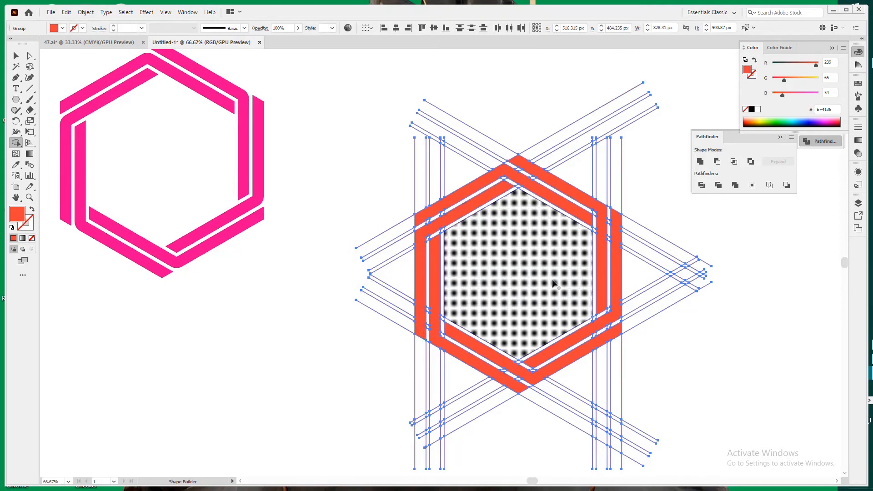
Lock the spare construction grid to the right of the orange-red logo.
click(16, 55)
click(337, 171)
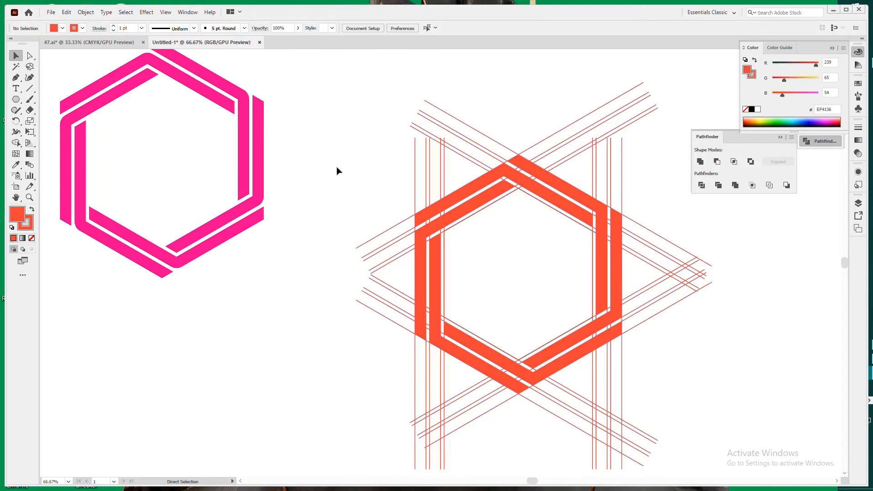
key(ctrl+minus)
drag(498, 240, 409, 267)
drag(455, 160, 688, 423)
click(689, 425)
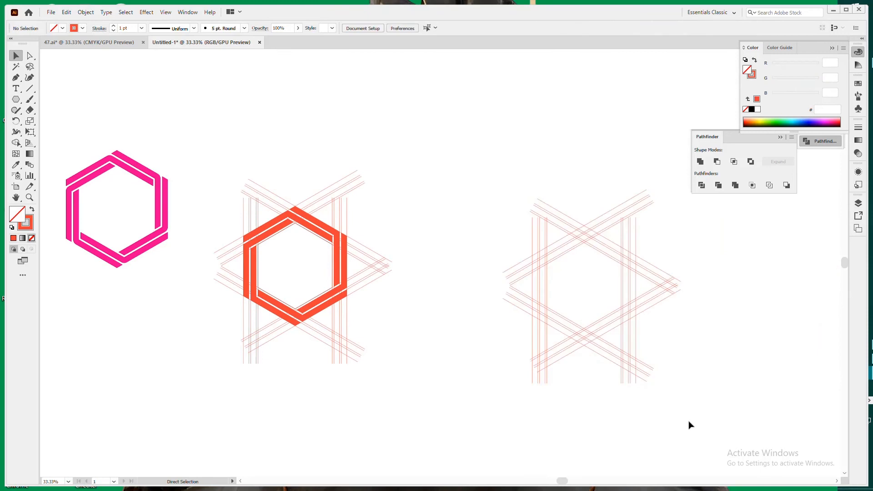
Select the leftover construction lines around the orange-red logo with the Magic Wand and delete them.
click(17, 67)
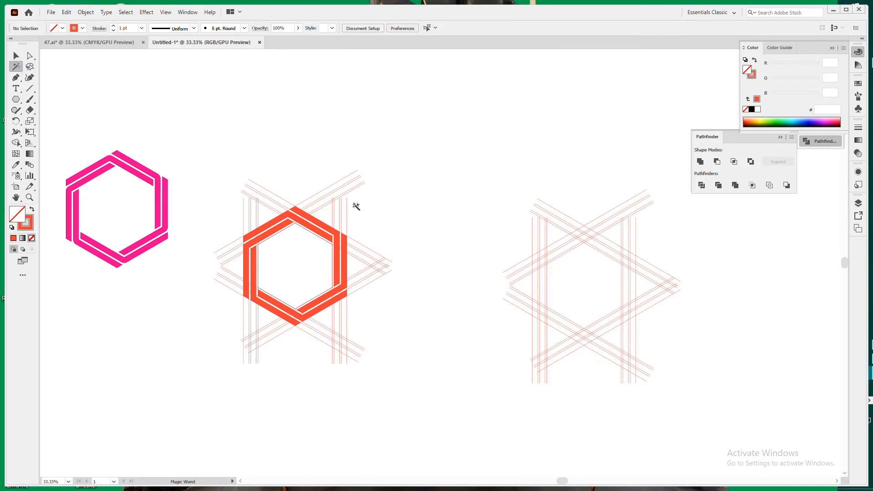
click(362, 180)
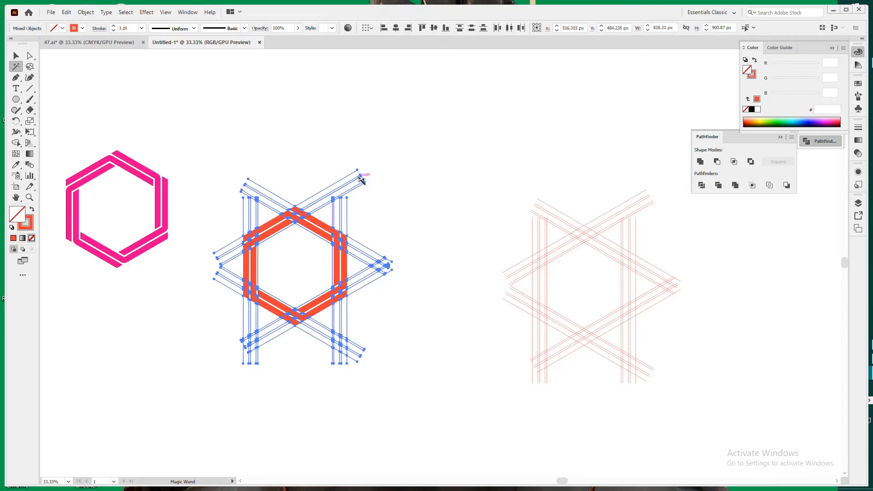
key(Delete)
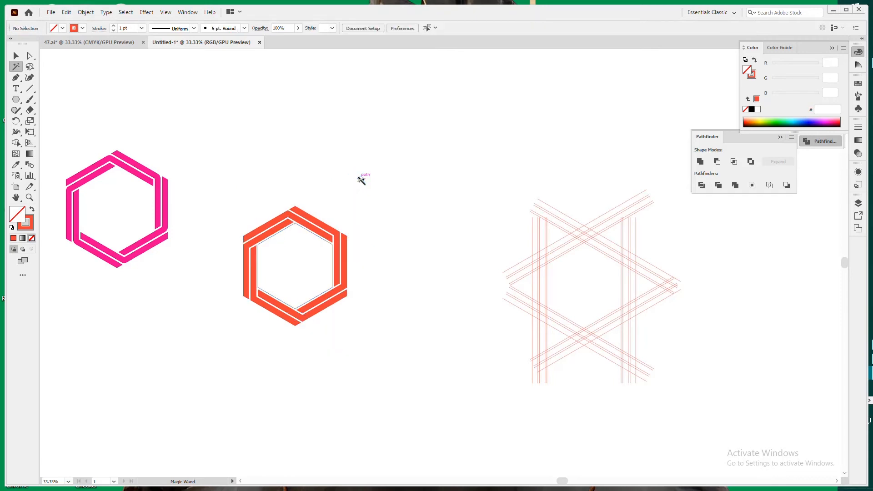
Move the orange-red logo off the plain hexagon to the empty canvas above and to its right.
click(16, 56)
drag(244, 176, 380, 354)
drag(335, 277, 451, 137)
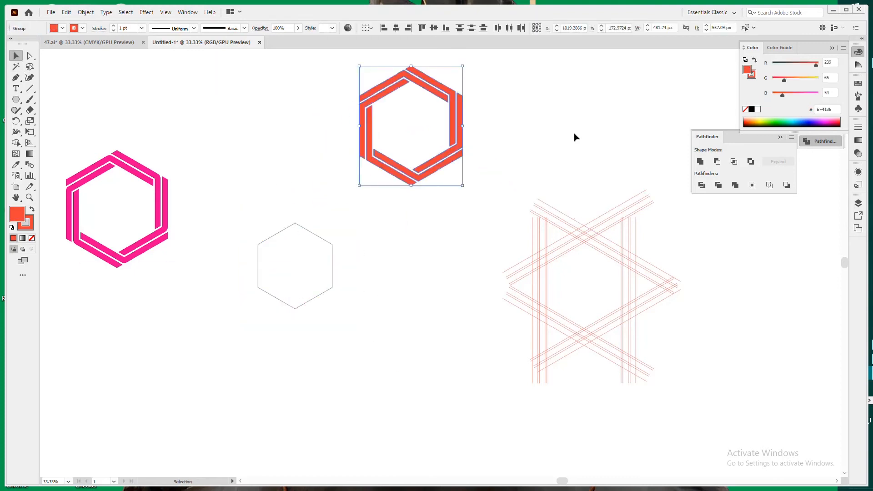
click(574, 136)
Remove the stroke from all pieces of the orange-red logo, keeping only the fill.
key(ctrl+equal)
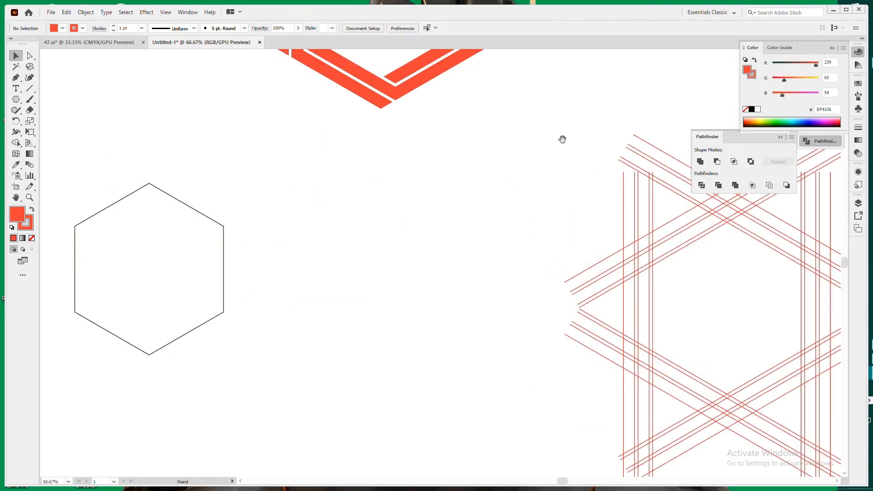
drag(563, 139, 591, 371)
drag(312, 100, 611, 372)
click(28, 228)
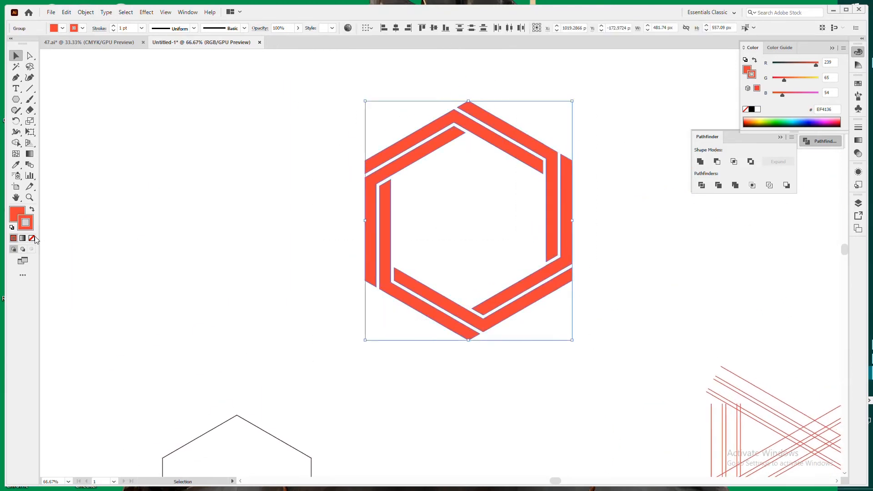
click(32, 239)
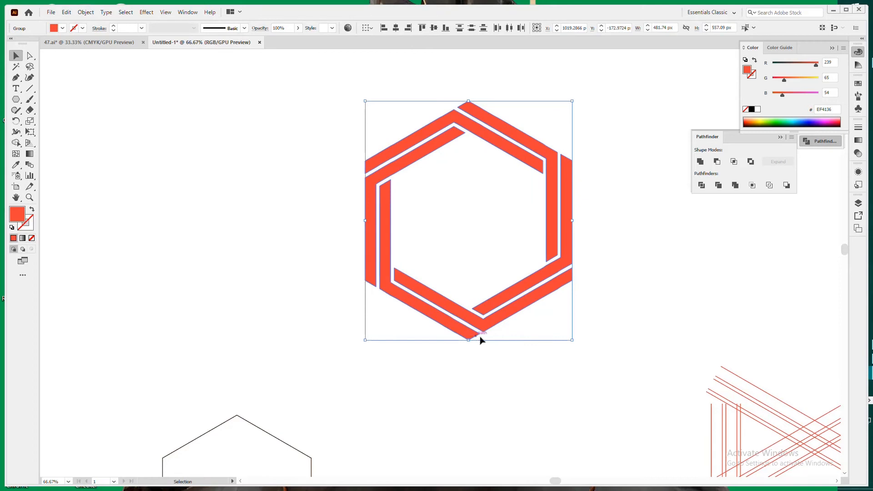
click(523, 381)
Select the six outer bend points of the orange-red logo's bands with Direct Selection and round them together.
click(31, 59)
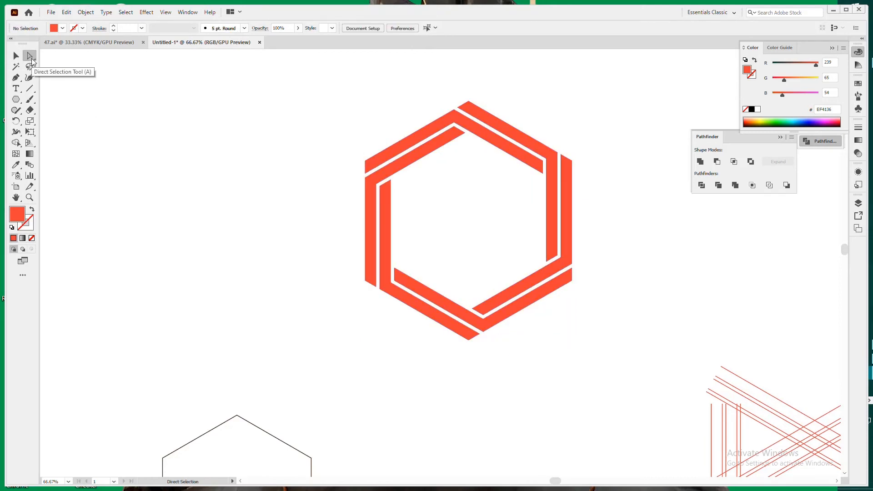
click(484, 332)
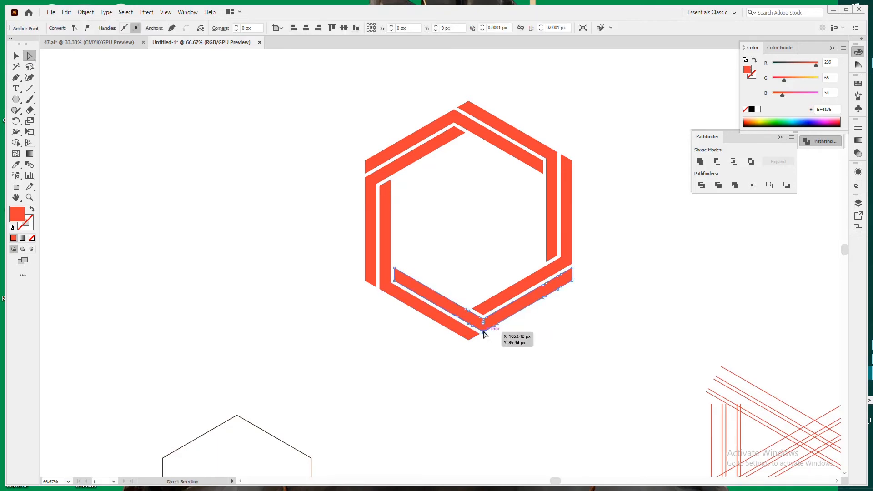
shift+click(572, 264)
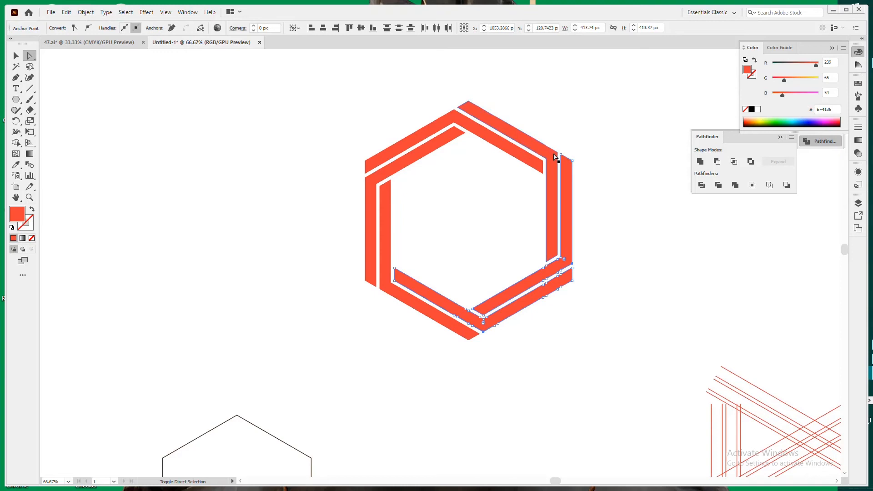
shift+click(456, 111)
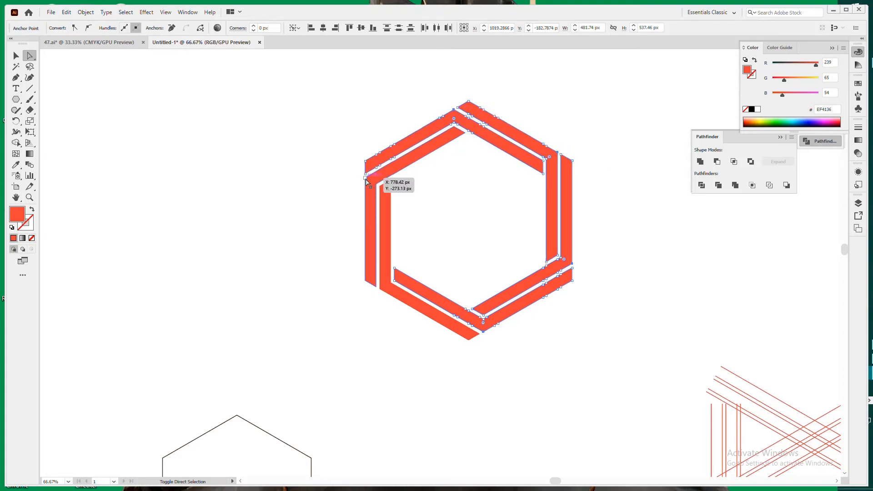
shift+click(393, 291)
drag(389, 289, 400, 292)
click(16, 56)
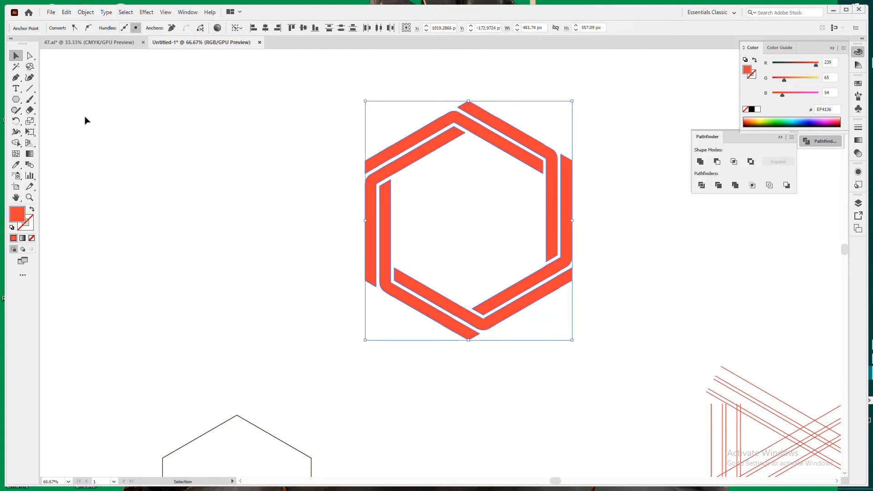
click(178, 189)
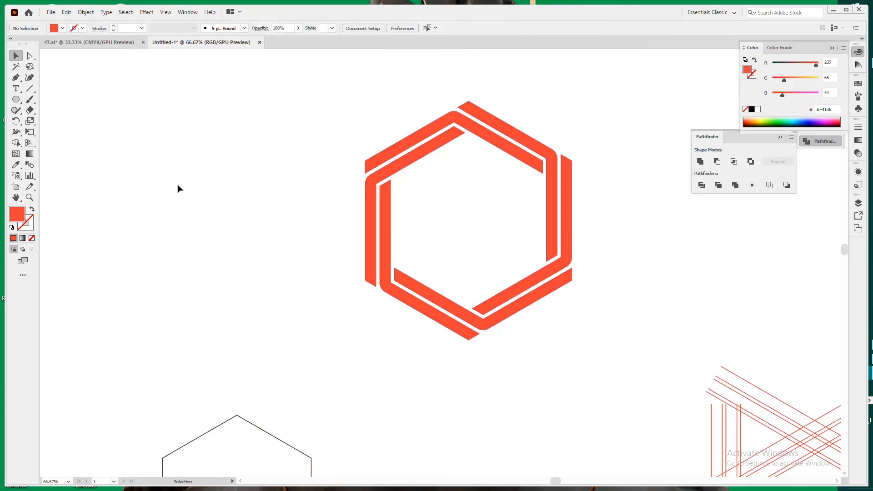
Unlock all objects and duplicate the spare construction grid to the area below the pink logo.
key(ctrl+minus)
key(ctrl+minus)
key(ctrl+minus)
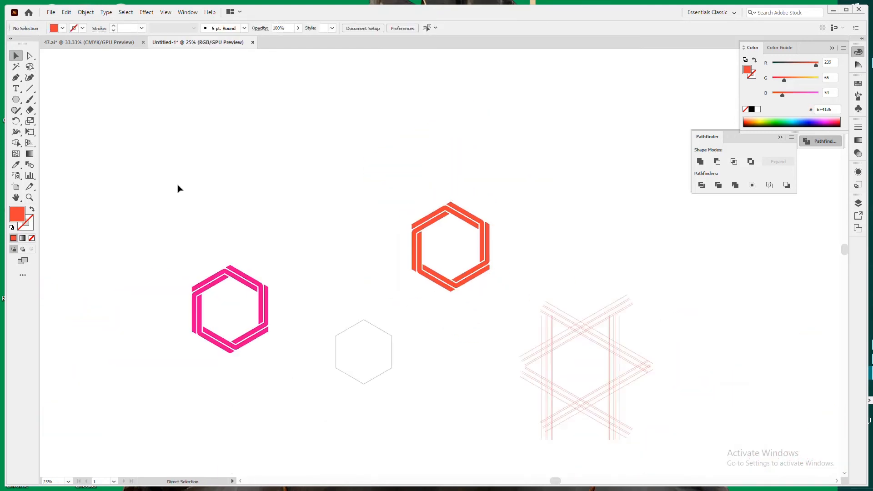
key(ctrl+alt+2)
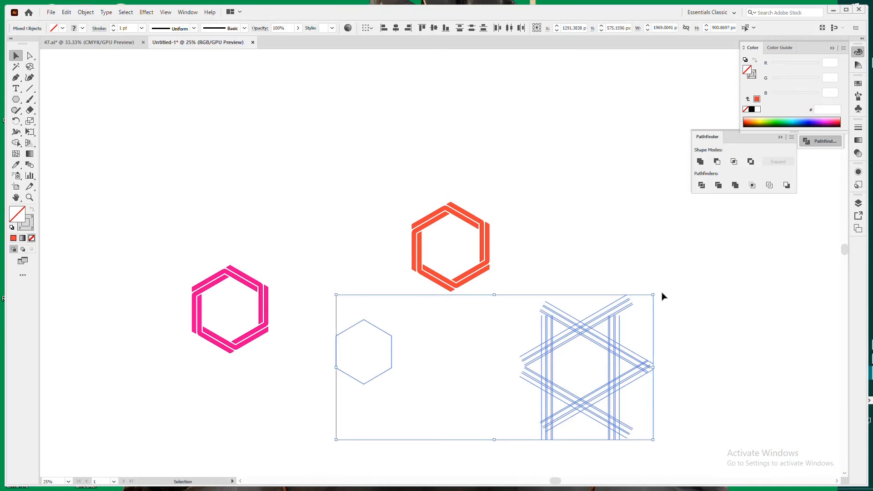
click(613, 281)
drag(608, 399, 293, 452)
Lock the plain hexagon and align the duplicated grid around it at X 516.66 px, Y 483 px.
drag(342, 304, 405, 345)
click(406, 345)
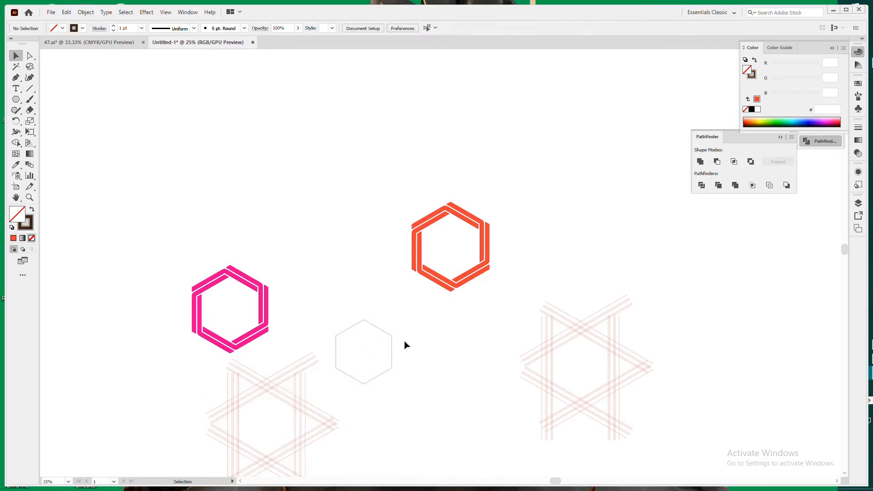
scroll(462, 353, down, 3)
drag(175, 275, 418, 445)
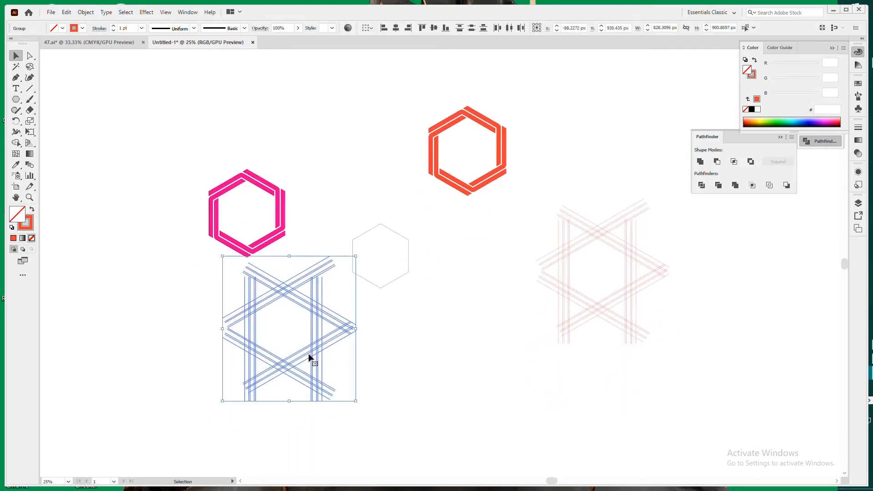
drag(308, 350, 407, 278)
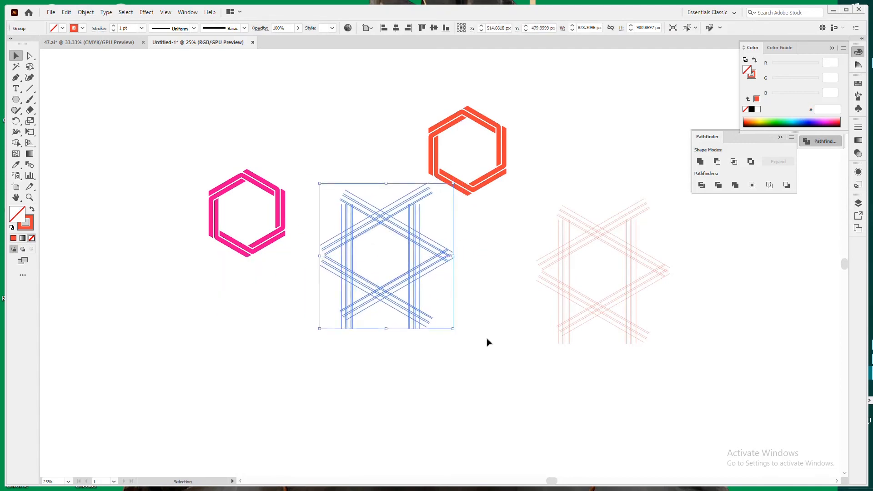
key(ctrl+0)
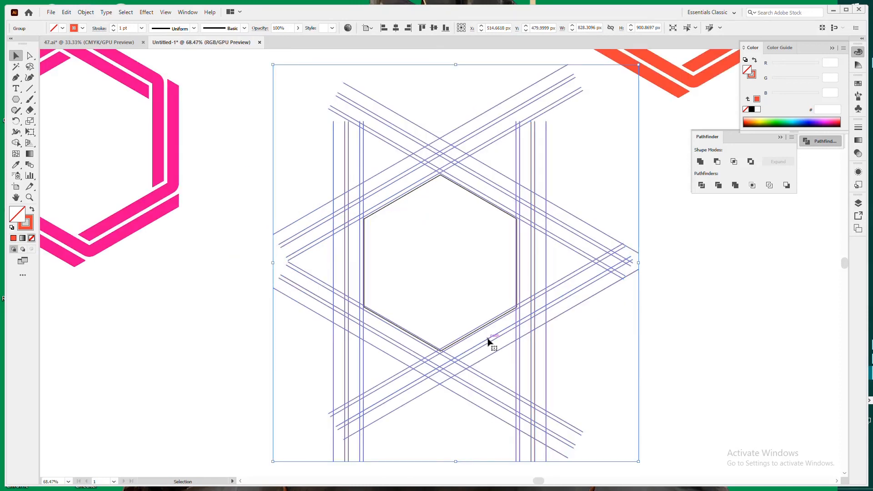
key(Down)
key(Down)
key(Down)
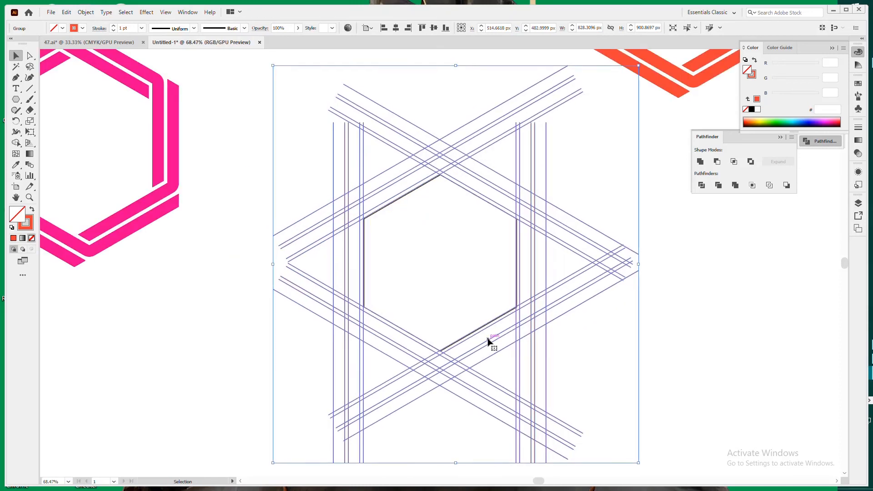
key(Right)
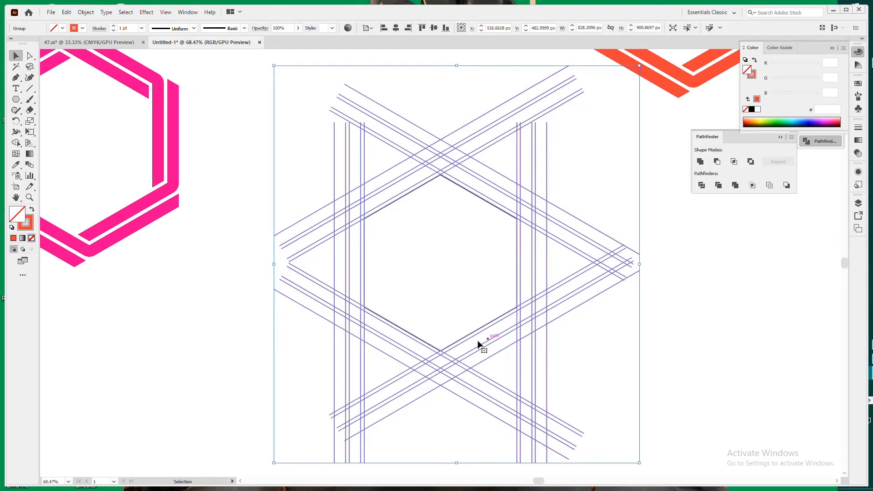
Prepare the aligned grid for Shape Builder with no stroke and a red FF0600 fill.
drag(227, 122, 643, 451)
key(shift+m)
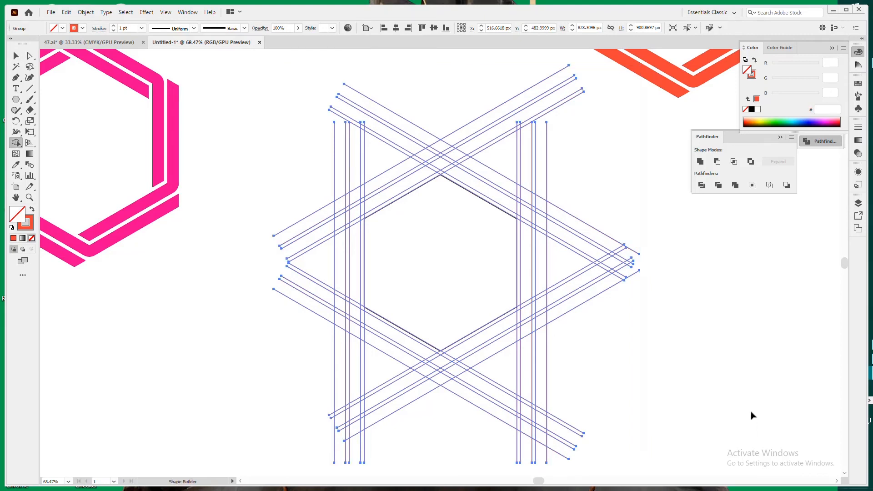
click(32, 211)
double_click(17, 214)
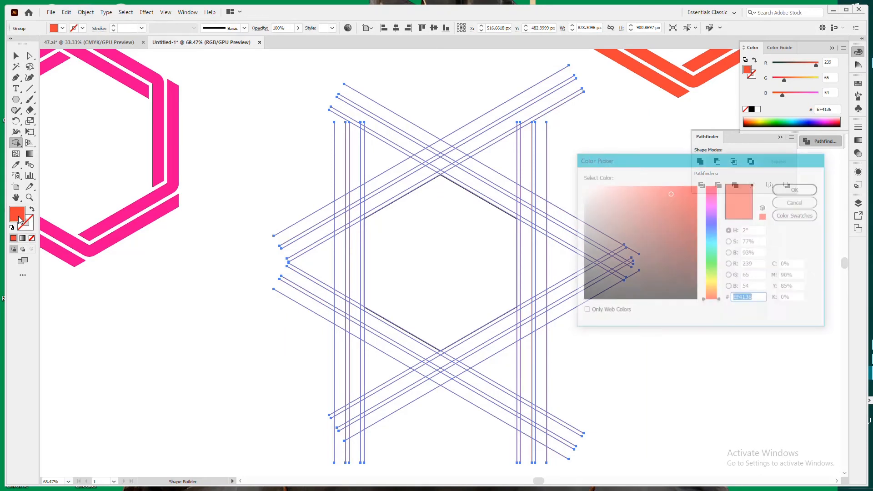
text(ff0600)
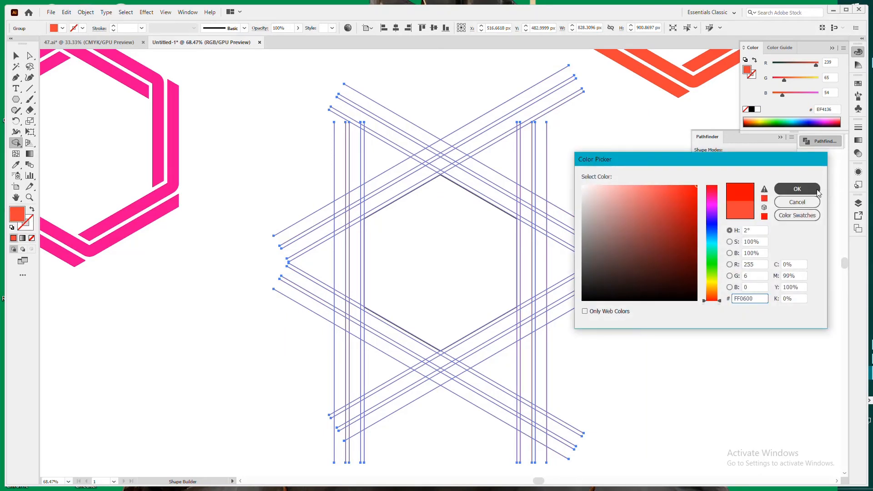
click(804, 189)
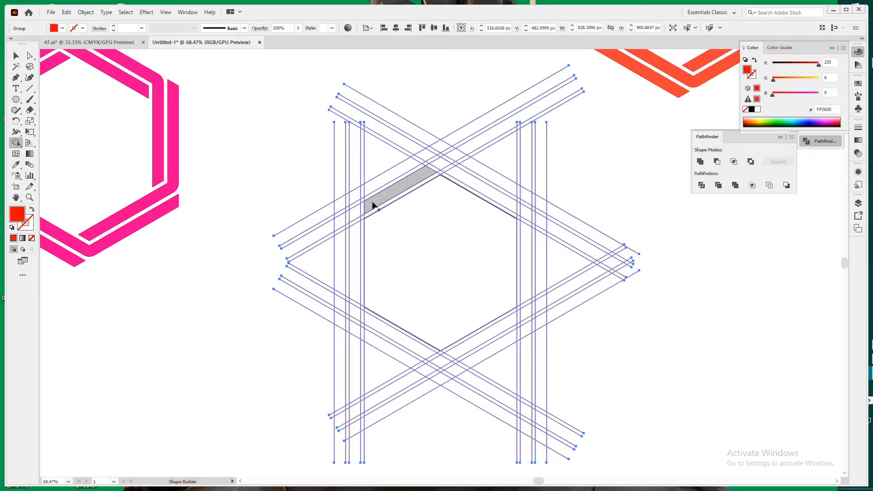
Merge the grid cells with Shape Builder into three bent red bands running from the upper-left side around to the lower-right side.
drag(205, 189, 384, 224)
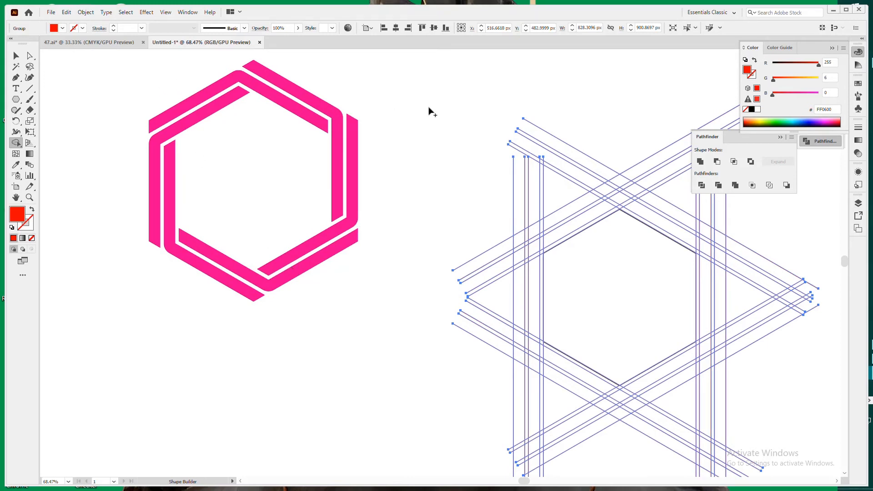
drag(607, 191, 363, 159)
drag(441, 174, 490, 200)
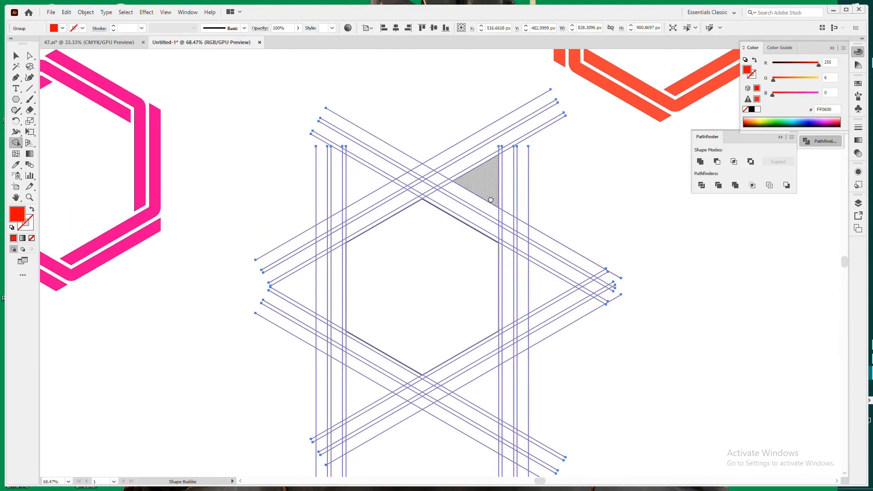
mouse_move(322, 234)
mouse_down()
mouse_move(407, 180)
mouse_move(473, 214)
mouse_up()
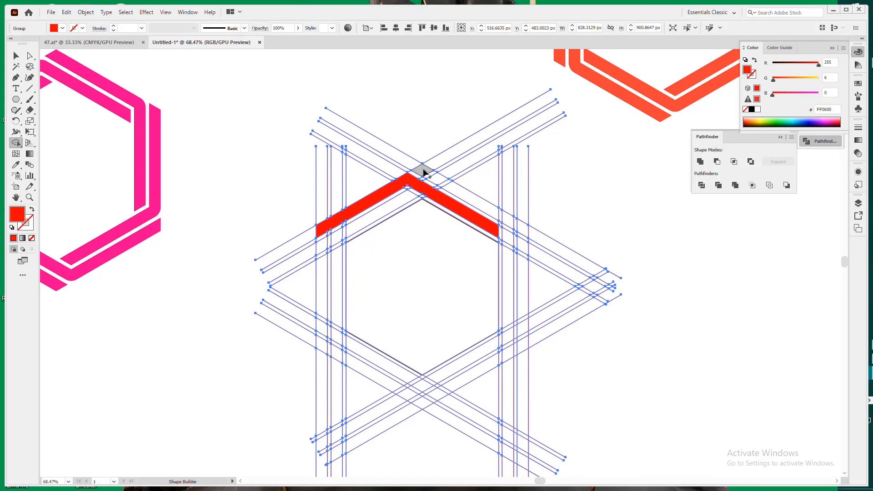
mouse_move(423, 172)
mouse_down()
mouse_move(508, 219)
mouse_move(508, 276)
mouse_up()
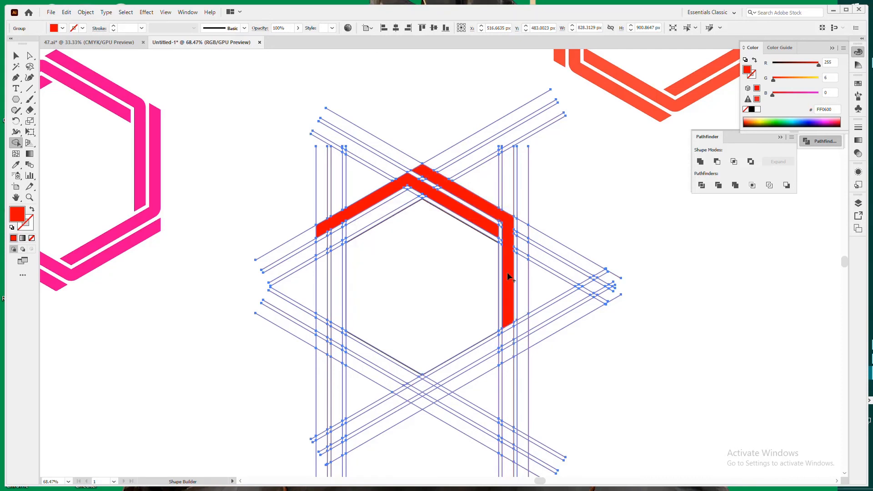
drag(524, 230, 521, 331)
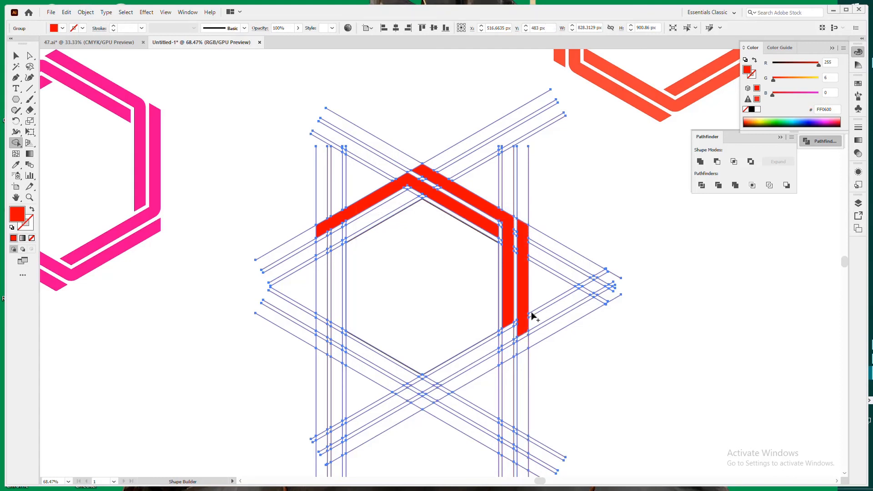
drag(472, 356, 517, 332)
Merge the remaining cells along the lower-right, lower-left, left and upper-left sides into three bent red bands, completing the interlocking hexagon.
scroll(522, 328, down, 2)
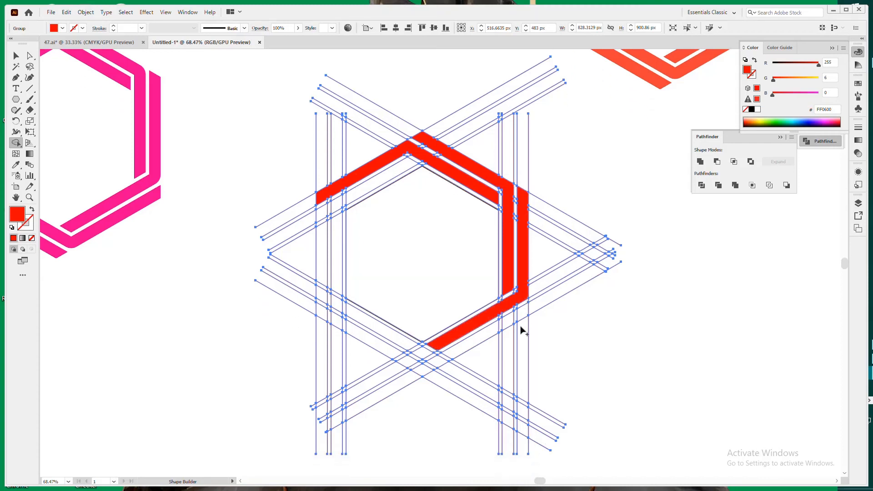
mouse_move(527, 303)
mouse_down()
mouse_move(503, 306)
mouse_move(482, 331)
mouse_move(438, 352)
mouse_up()
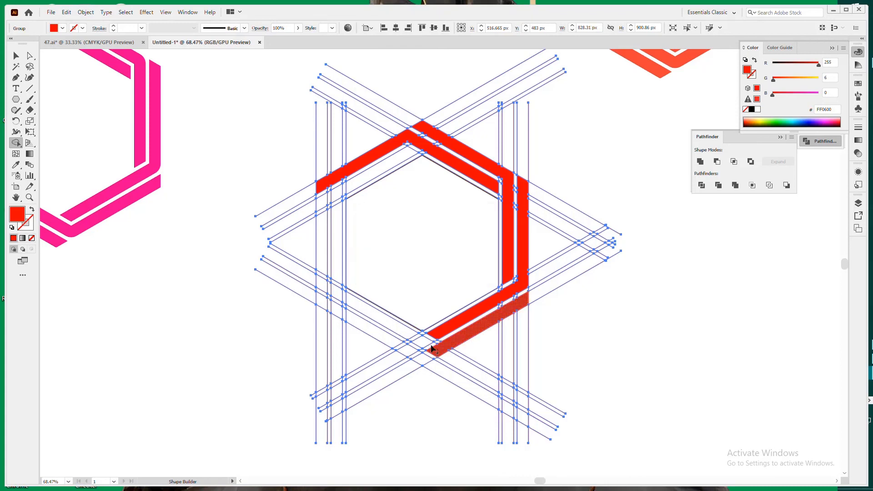
click(404, 333)
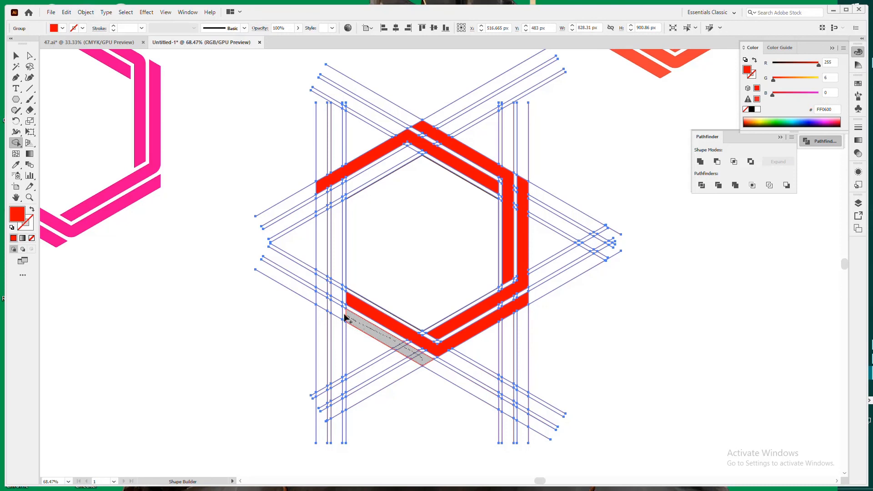
drag(342, 304, 339, 274)
mouse_move(322, 308)
mouse_down()
mouse_move(321, 201)
mouse_move(320, 209)
mouse_move(361, 185)
mouse_up()
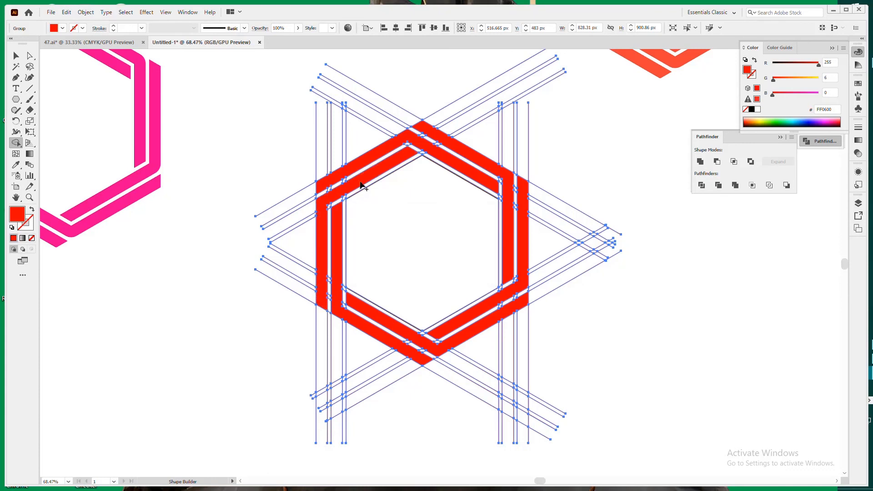
Select the spare construction grid beside the logos and lock it.
click(16, 55)
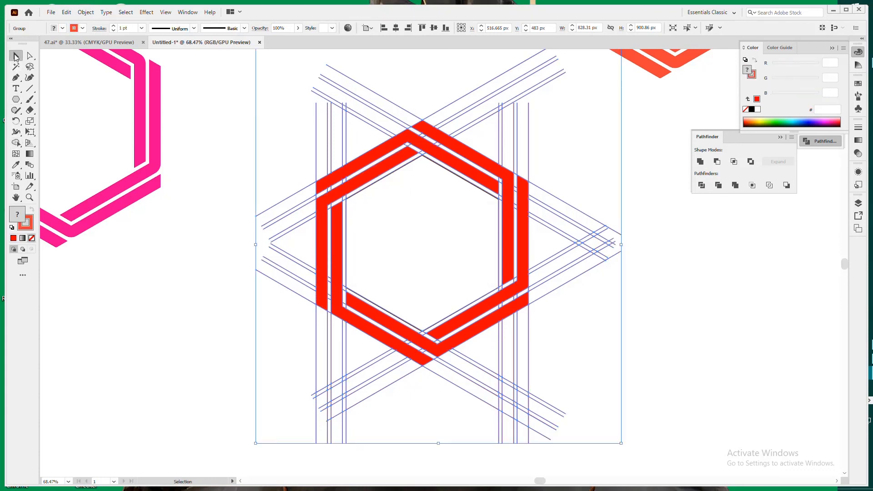
key(ctrl+minus)
key(ctrl+minus)
key(ctrl+minus)
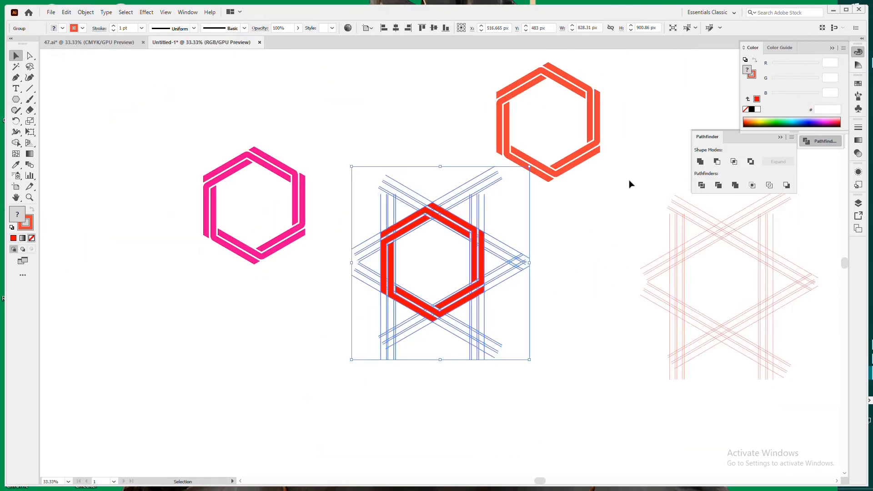
drag(628, 182, 794, 404)
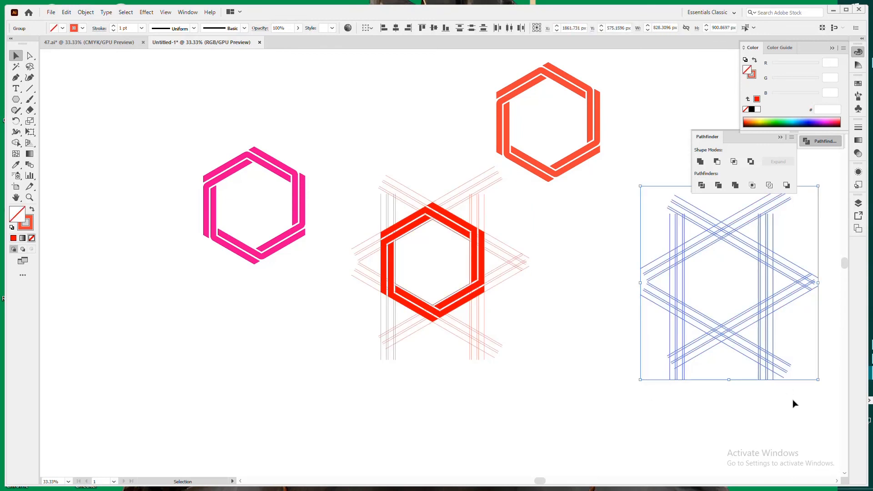
click(794, 404)
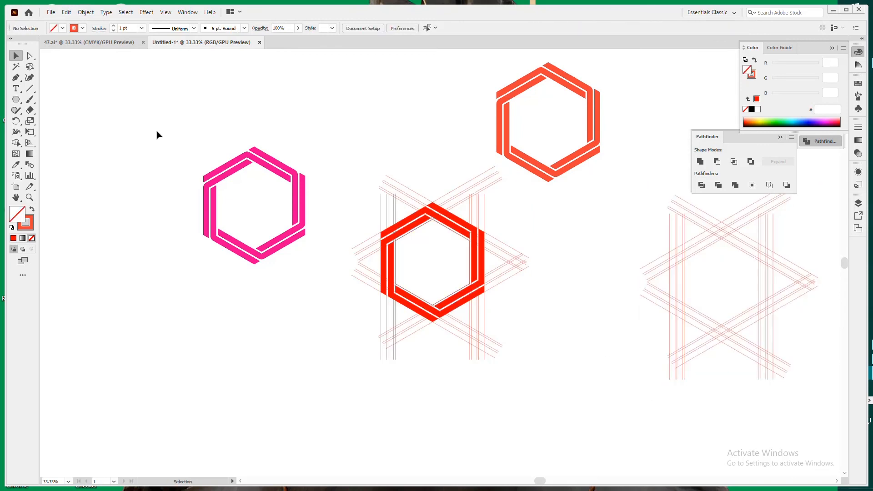
Select the leftover construction lines around the red logo with the Magic Wand and delete them.
click(16, 66)
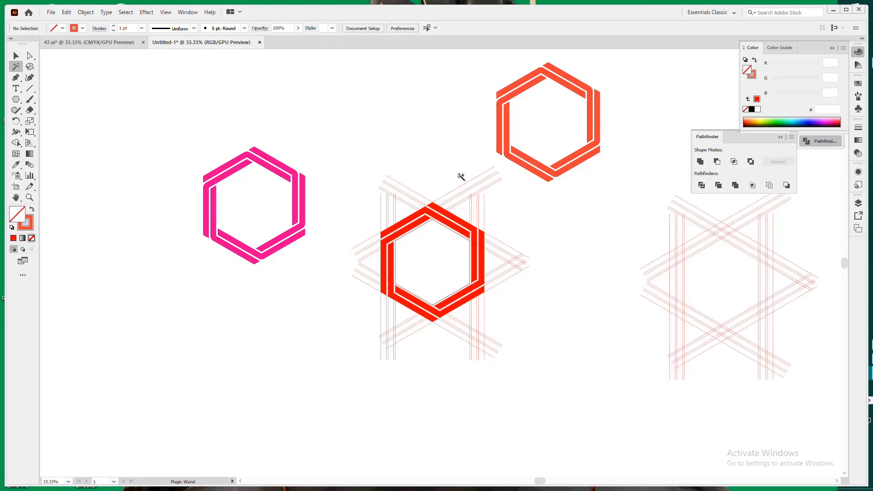
click(483, 182)
key(Delete)
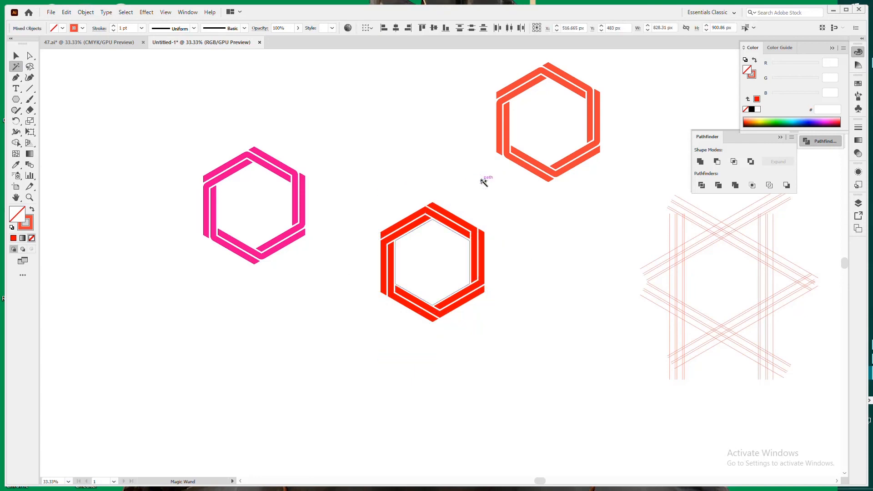
Move the red logo off the plain hexagon to the area below the pink logo, at about X -147 px, Y 842 px.
click(16, 55)
drag(358, 176, 359, 195)
drag(480, 234, 345, 312)
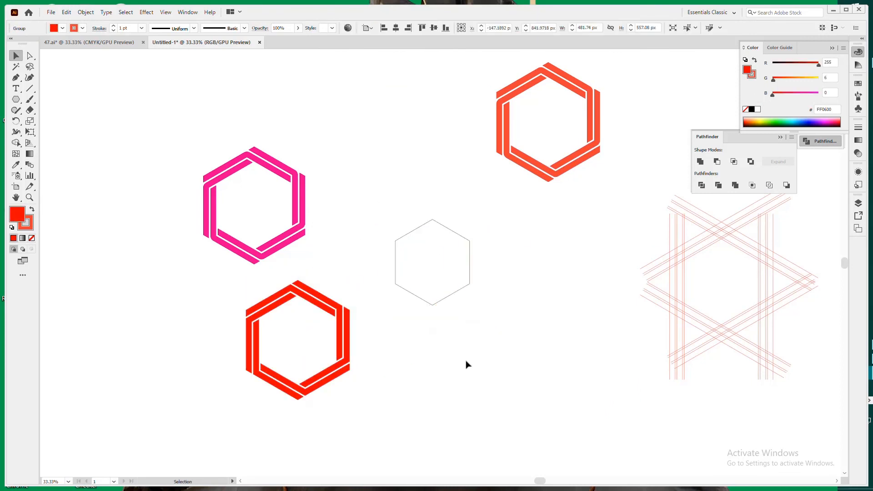